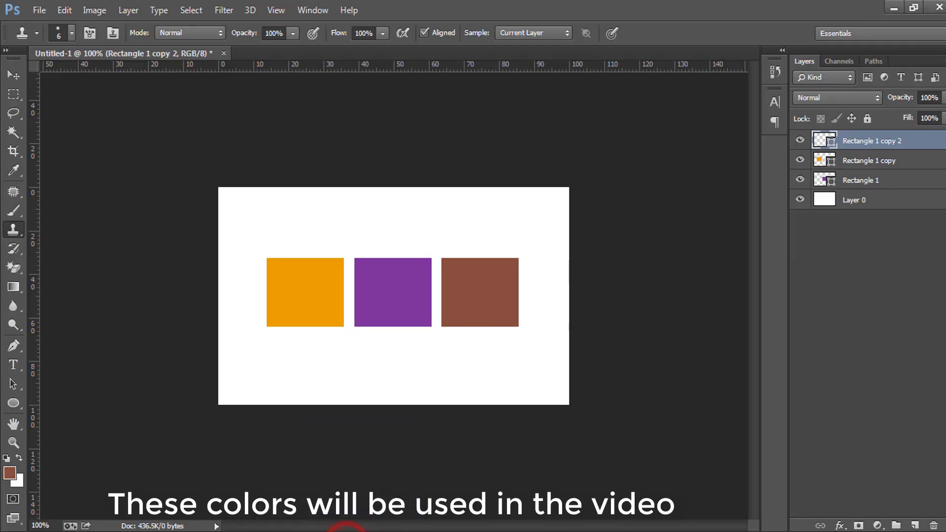
# Create a new document named "Chocolate packaging design", 1200 by 480 pixels at 300 pixels/inch.
pyautogui.hotkey('ctrl', 'n')
pyautogui.doubleClick(217, 202)
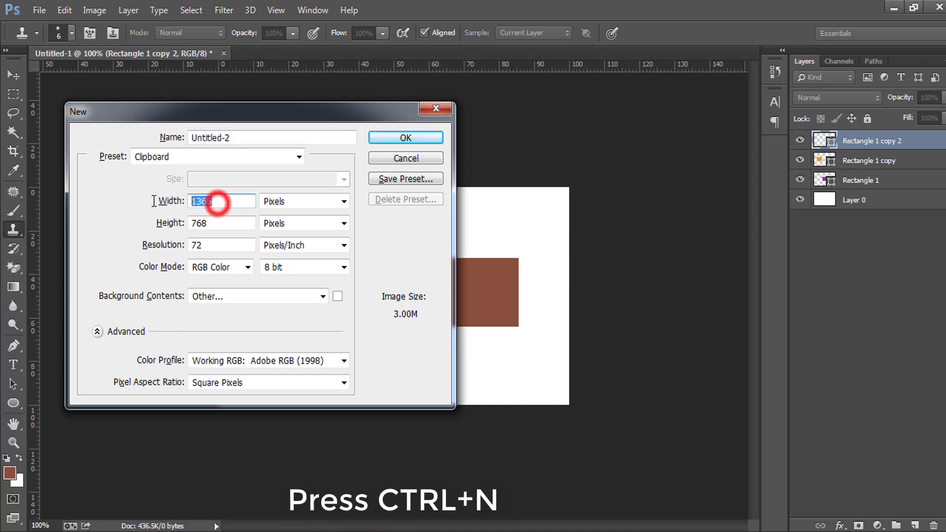
pyautogui.write('1200')
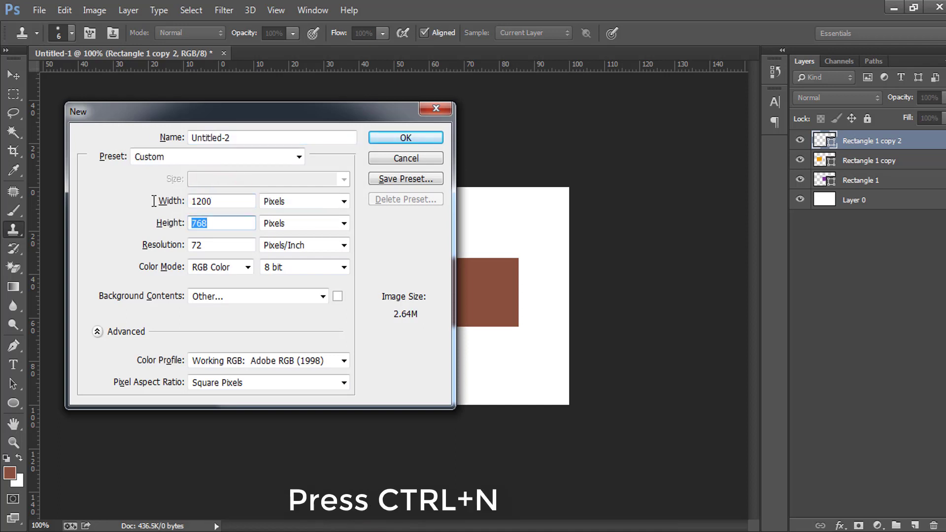
pyautogui.write('480')
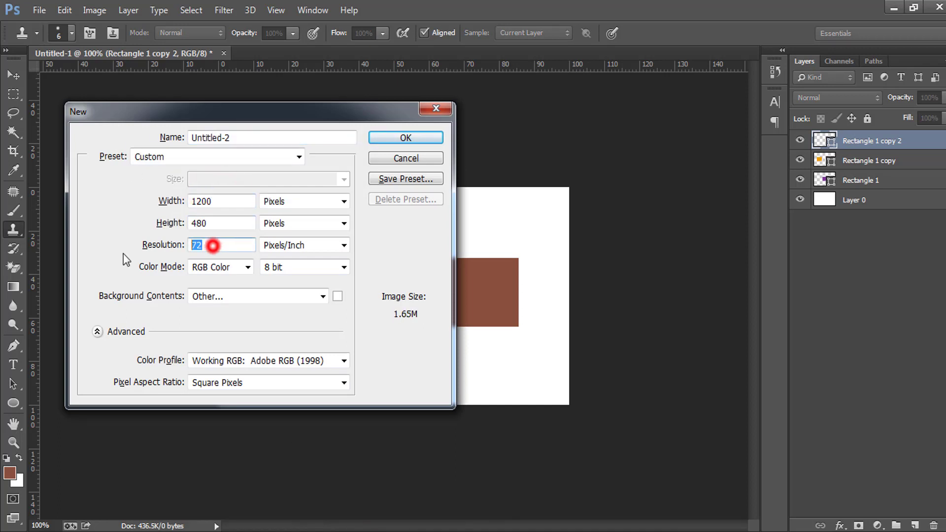
pyautogui.write('300')
pyautogui.doubleClick(243, 138)
pyautogui.write('Chocolate packaging design')
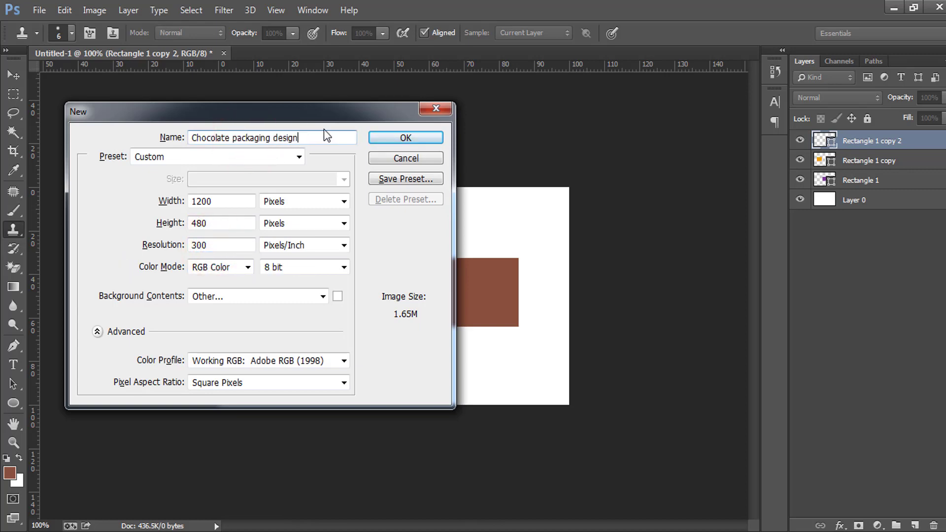
pyautogui.click(387, 135)
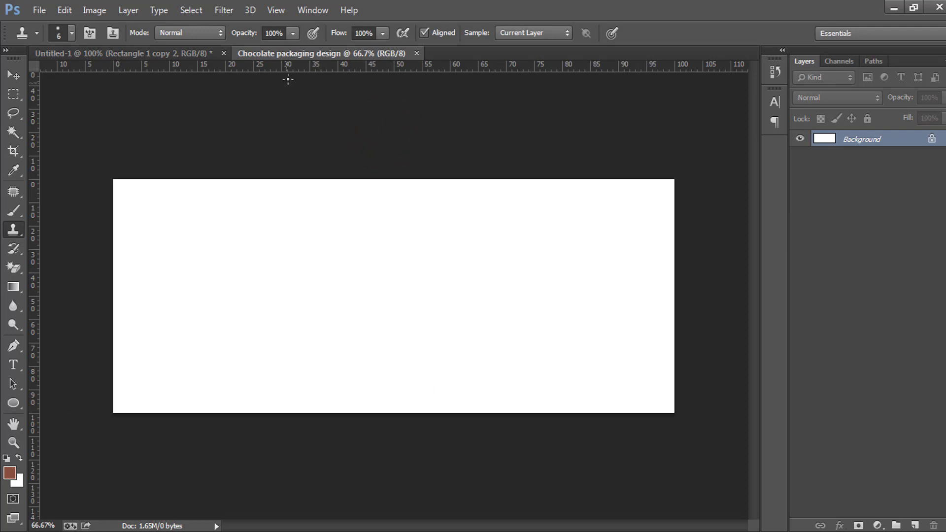
# Place a horizontal guide at the canvas's mid-height and unlock the Background layer.
pyautogui.moveTo(288, 68); pyautogui.dragTo(320, 296)
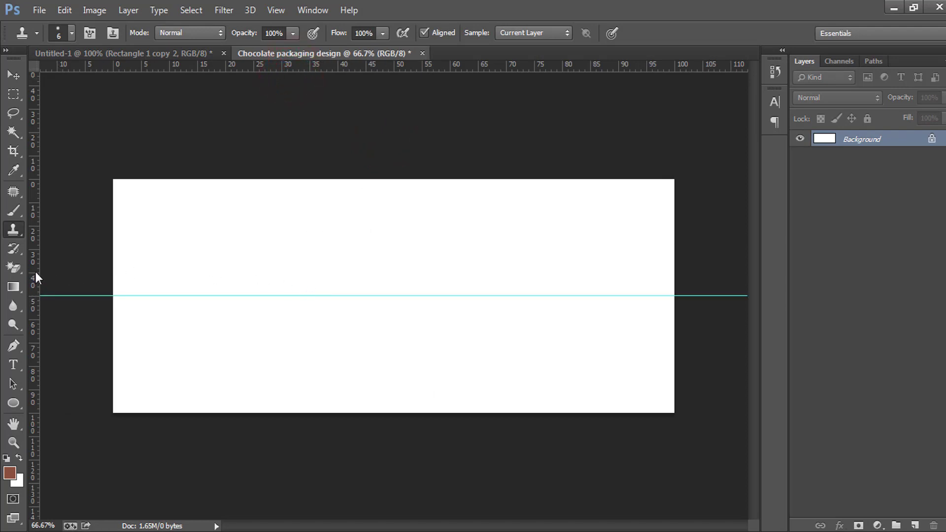
pyautogui.click(931, 141)
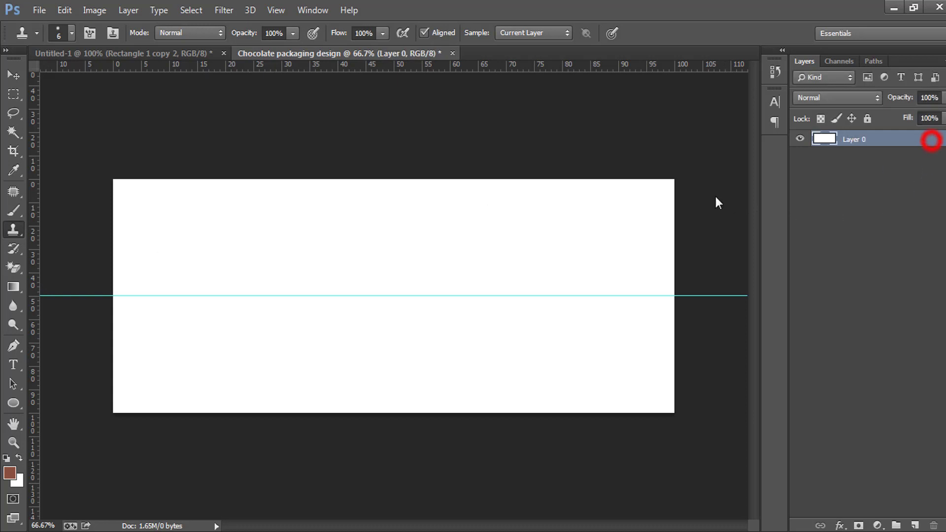
# Fill the canvas's upper half, down to the guide, with the brown foreground color 7b503f and deselect it.
pyautogui.click(13, 94)
pyautogui.click(52, 95)
pyautogui.moveTo(101, 159); pyautogui.dragTo(682, 293)
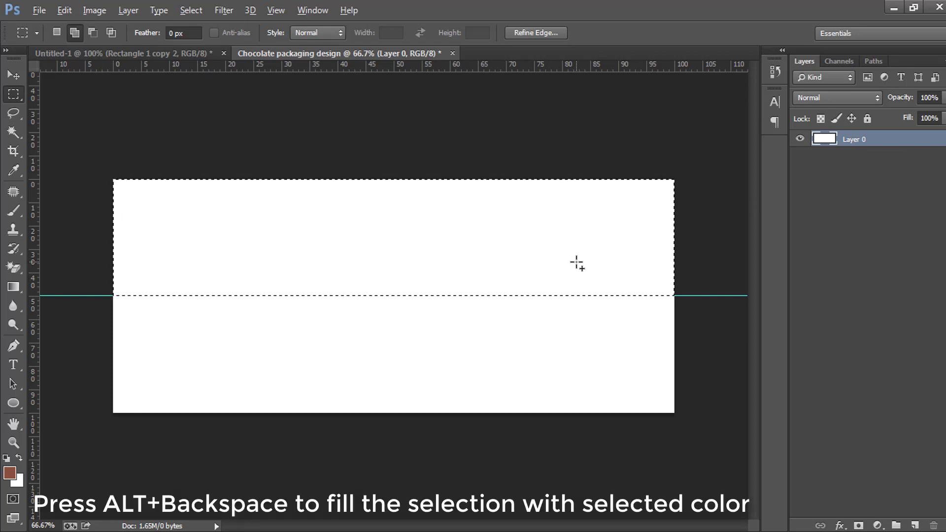
pyautogui.hotkey('alt', 'BackSpace')
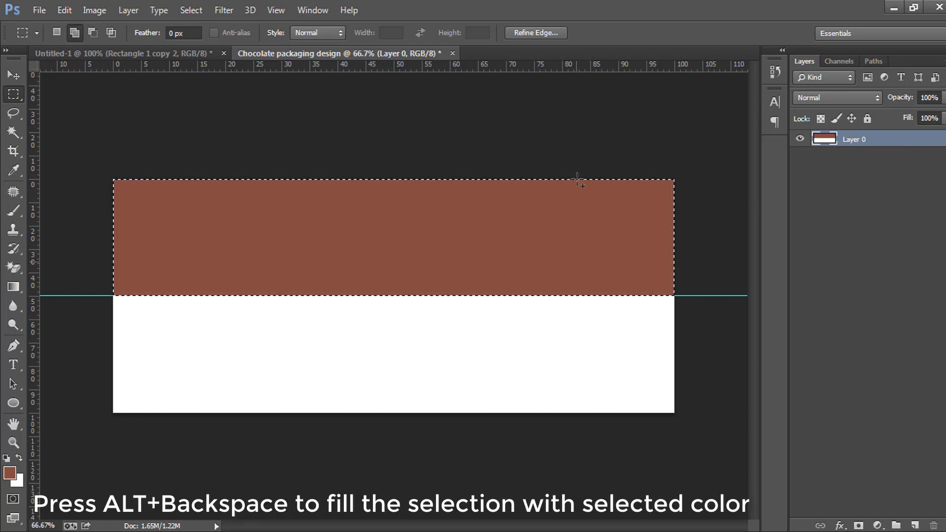
pyautogui.click(10, 474)
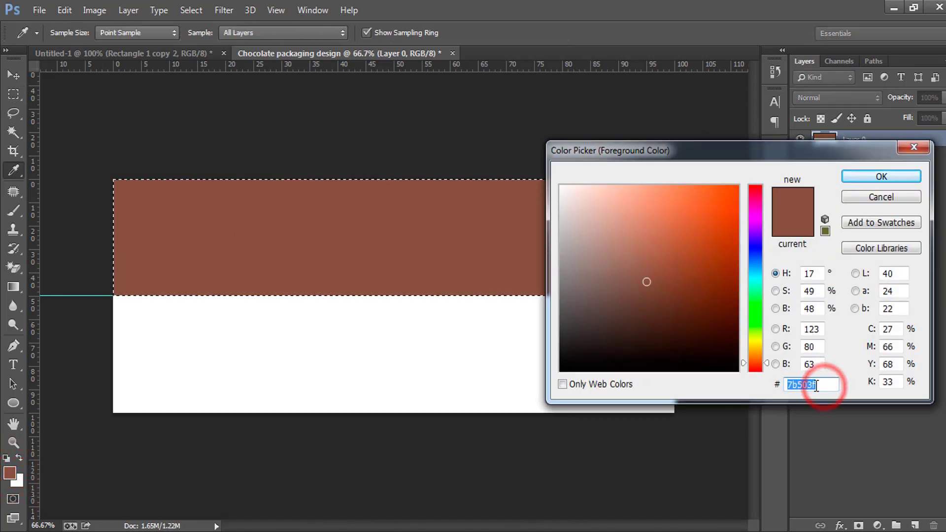
pyautogui.click(848, 178)
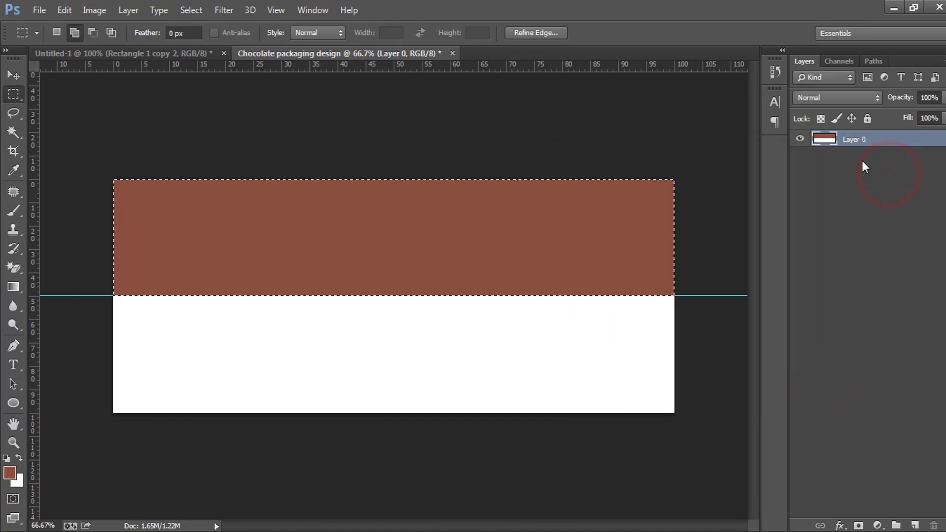
pyautogui.hotkey('ctrl', 'd')
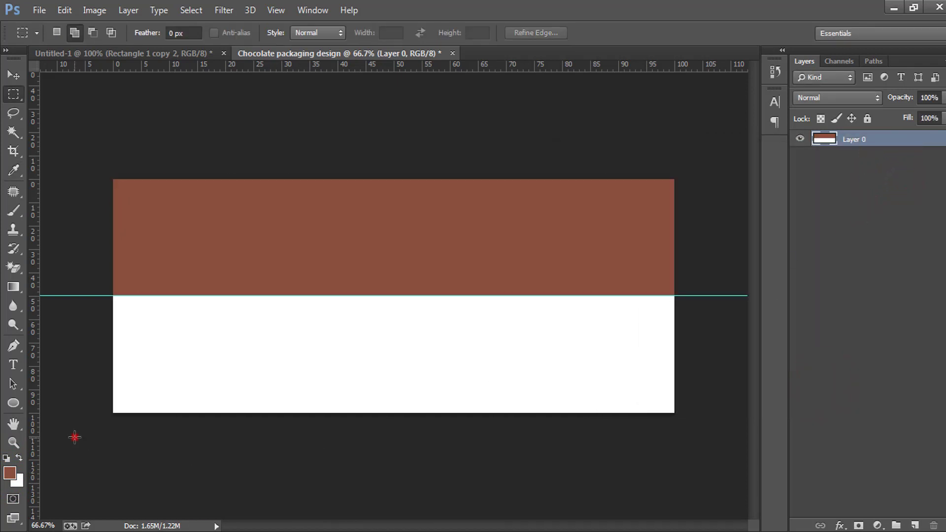
# Fill the canvas's lower half with the orange da9c25 taken from the Untitled-1 swatch document, and deselect it.
pyautogui.moveTo(75, 437); pyautogui.dragTo(675, 298)
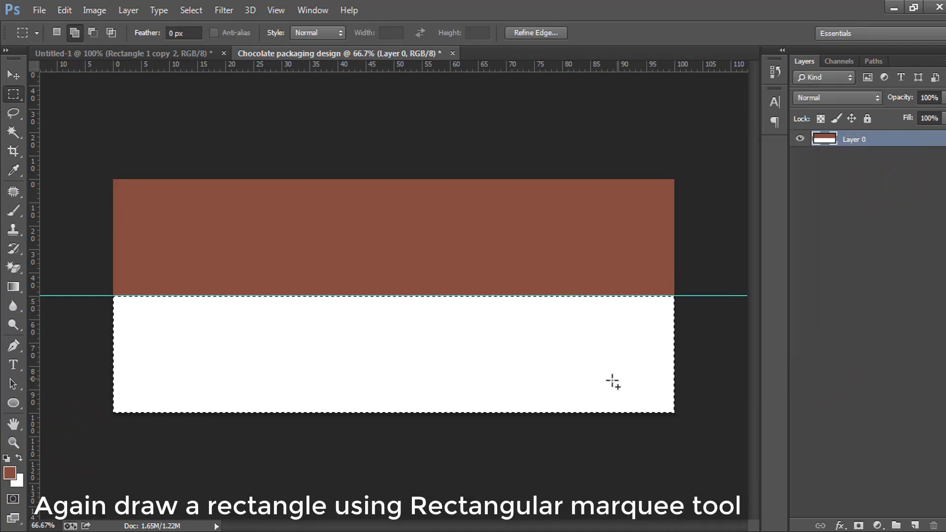
pyautogui.click(137, 59)
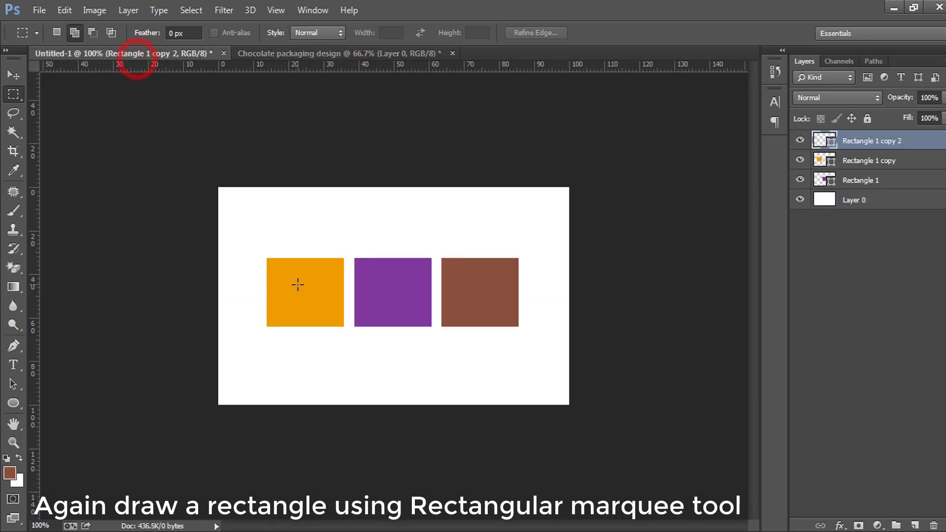
pyautogui.doubleClick(824, 160)
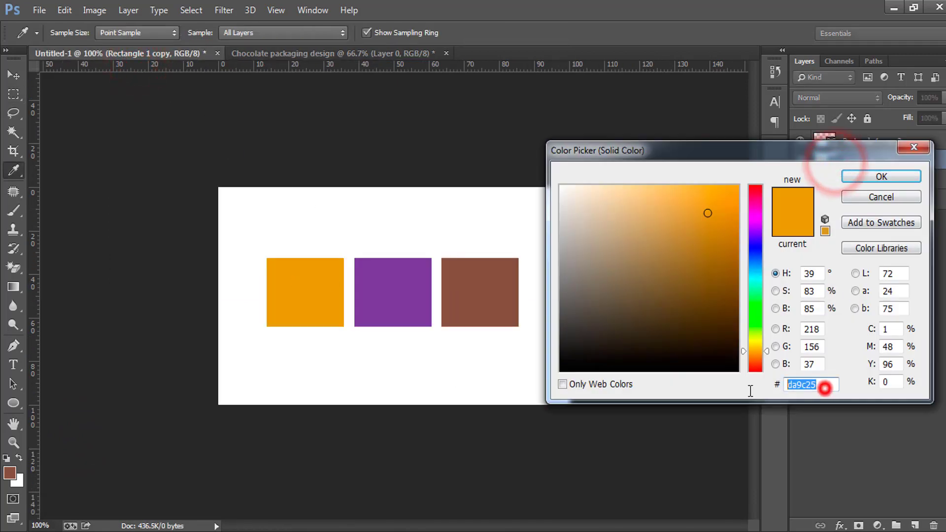
pyautogui.click(864, 176)
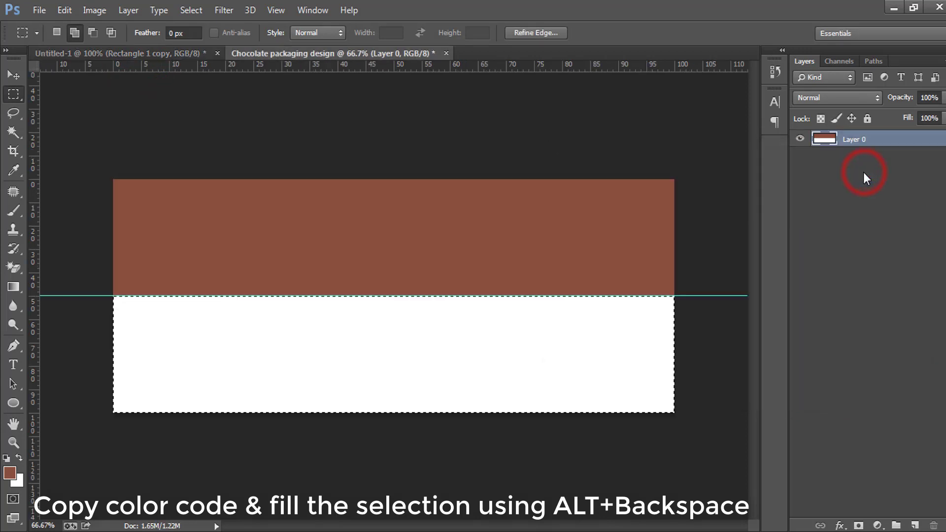
pyautogui.click(9, 472)
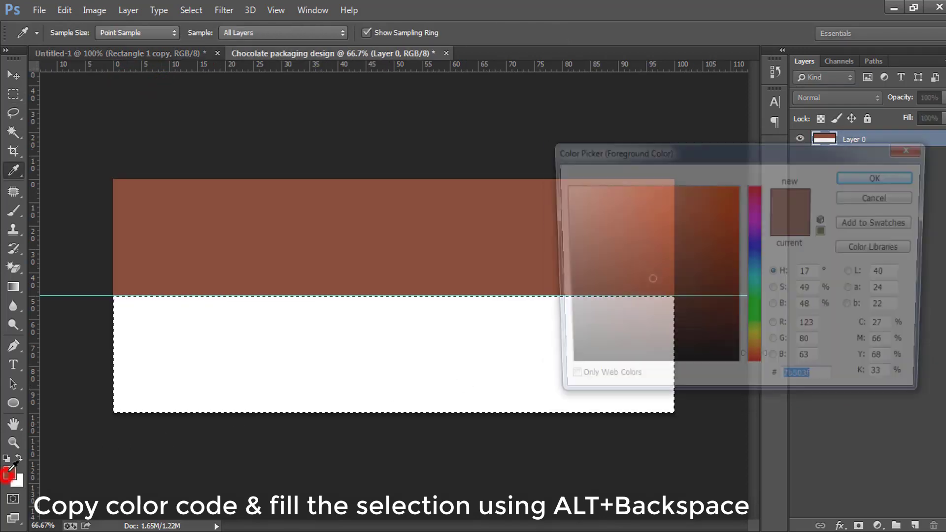
pyautogui.write('da9c25')
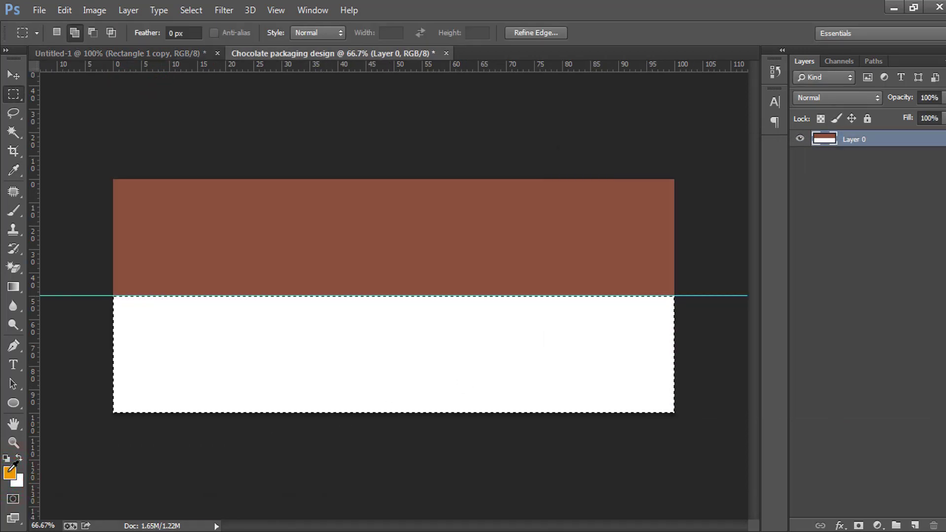
pyautogui.hotkey('alt', 'BackSpace')
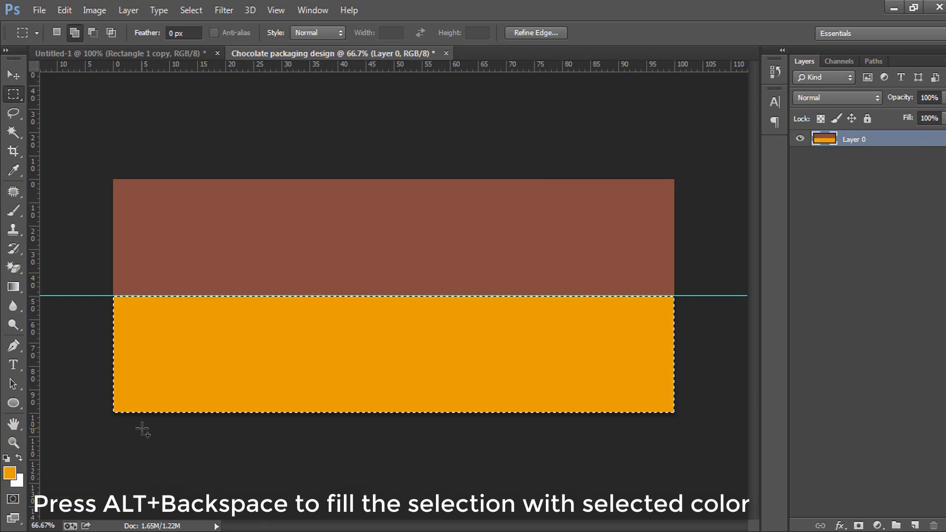
pyautogui.hotkey('ctrl', 'd')
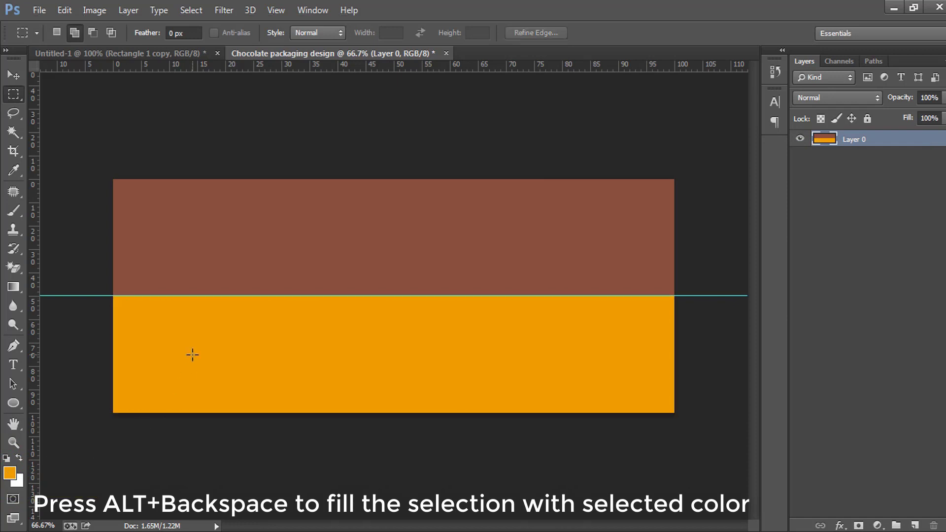
# Open the barcode image 2.jpg from the Chocolate Design folder, leaving its color profile as is.
pyautogui.hotkey('ctrl', 'o')
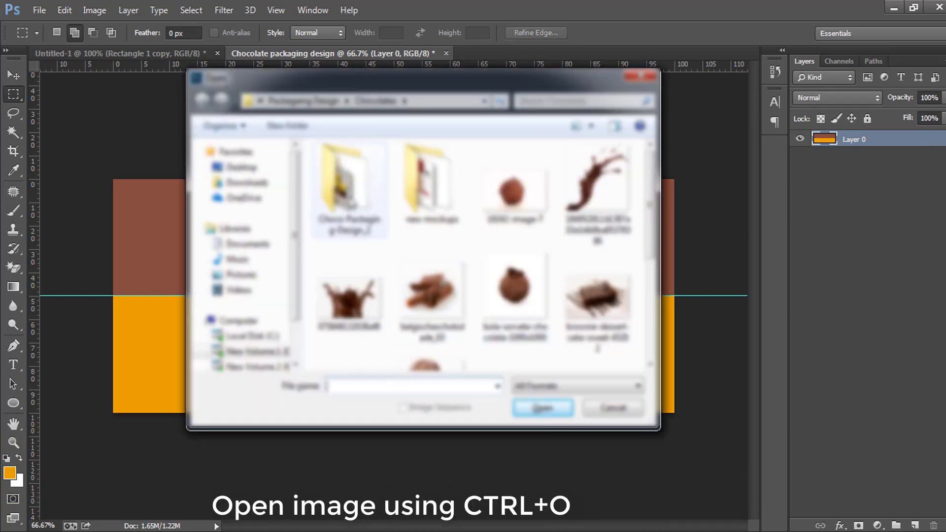
pyautogui.click(301, 101)
pyautogui.doubleClick(340, 187)
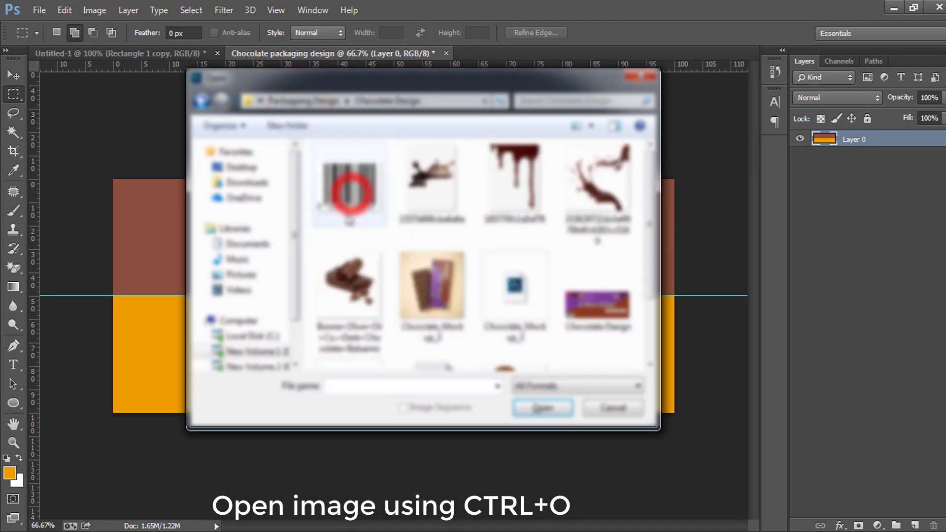
pyautogui.click(338, 202)
pyautogui.click(546, 409)
pyautogui.click(540, 274)
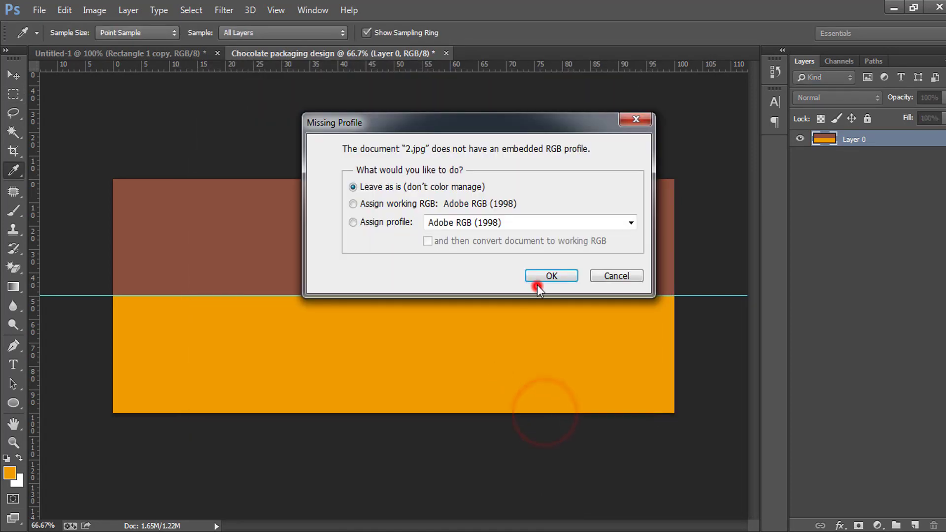
# Copy the whole barcode image into the Chocolate packaging design document.
pyautogui.hotkey('ctrl', 'a')
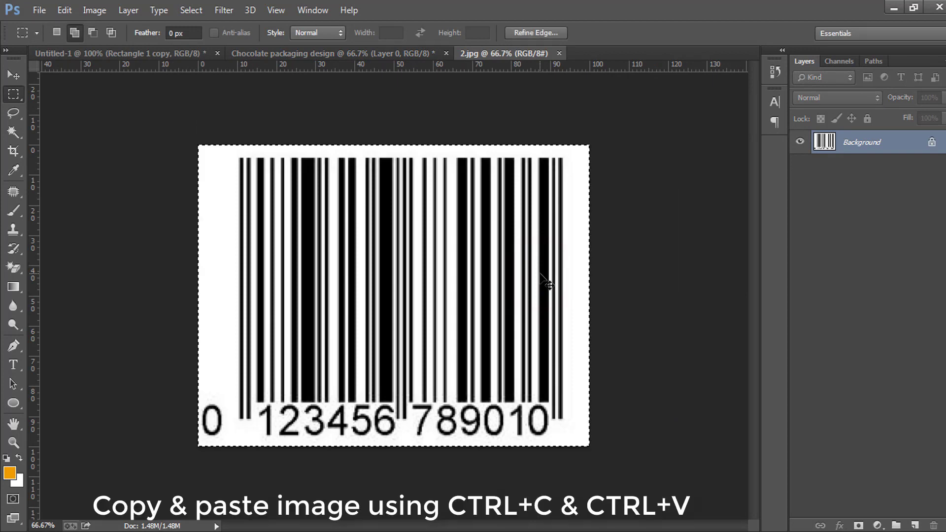
pyautogui.hotkey('ctrl', 'shift', 'Tab')
pyautogui.hotkey('ctrl', 'v')
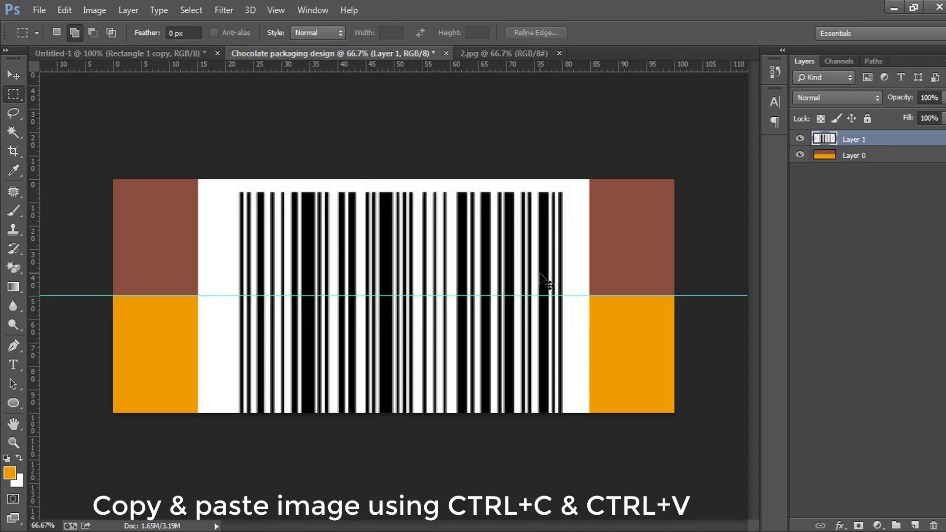
# Scale the barcode to about 16% and fit it into the canvas's upper-left corner, slightly past the left edge.
pyautogui.hotkey('ctrl', 't')
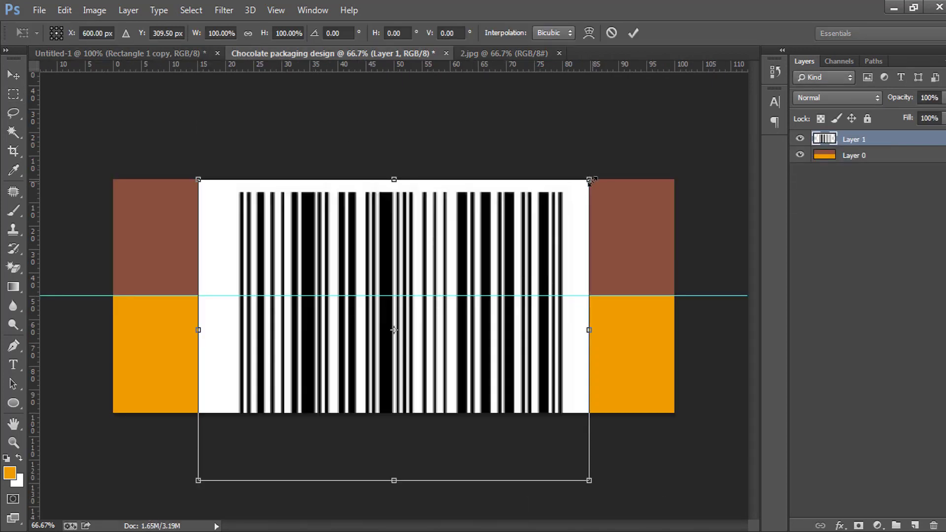
pyautogui.moveTo(587, 179); pyautogui.dragTo(170, 204)
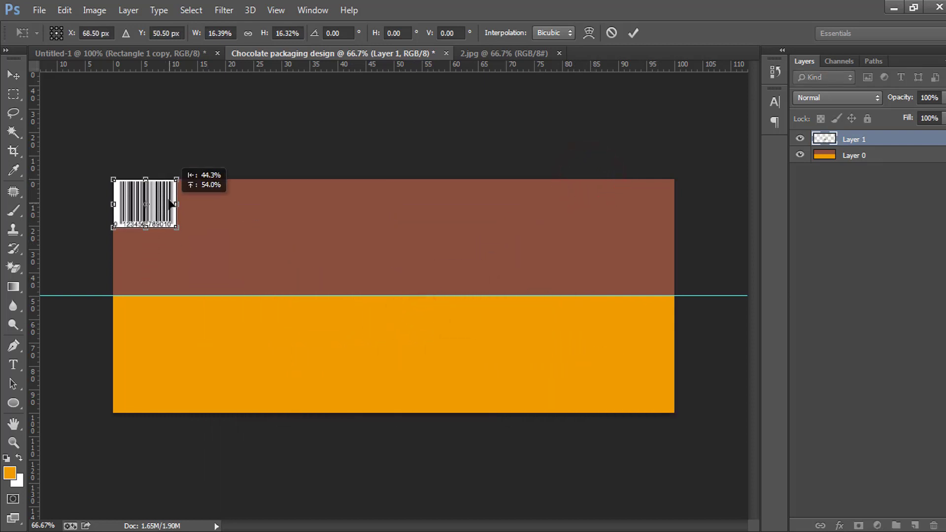
pyautogui.press('Left')
pyautogui.press('Left')
pyautogui.press('Left')
pyautogui.press('Left')
pyautogui.press('Left')
pyautogui.press('Left')
pyautogui.press('Left')
pyautogui.press('Left')
pyautogui.press('Left')
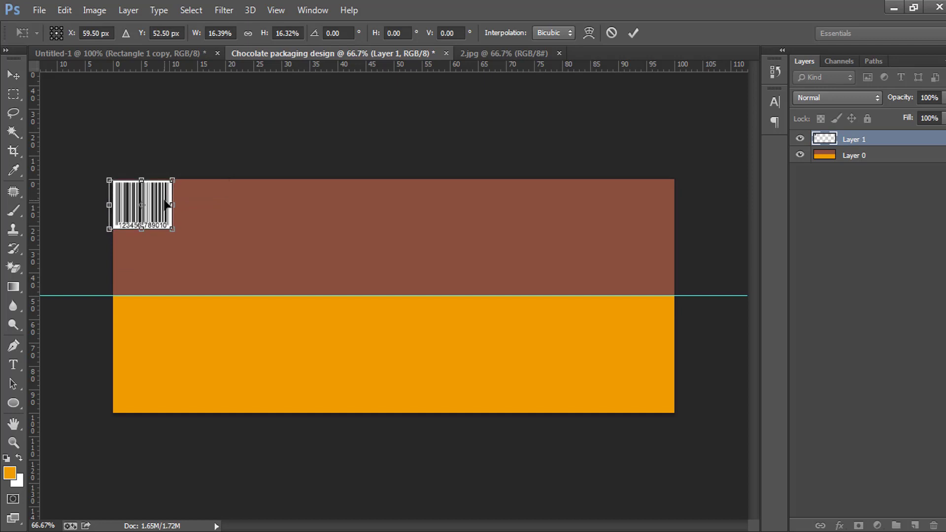
pyautogui.press('Return')
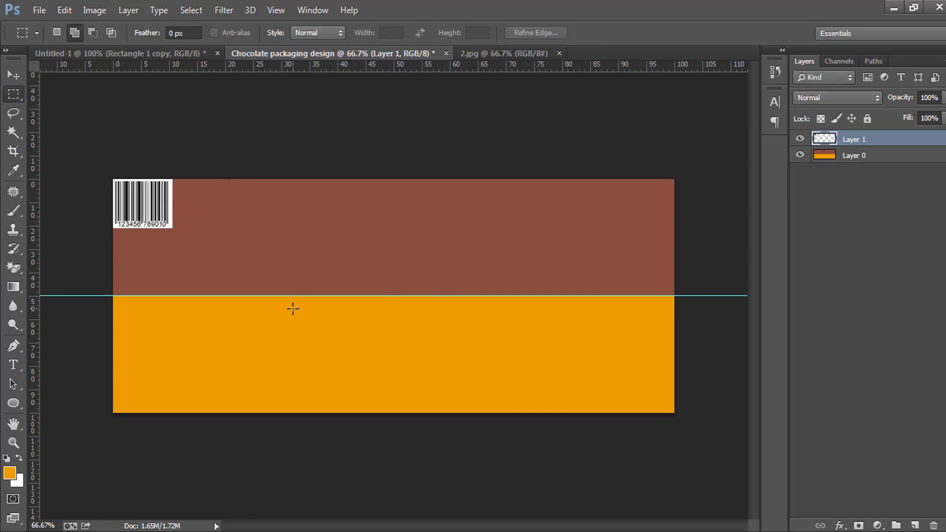
# Open the chocolate image Boone+Olive+Oil+Co.+Dark+Chocolate+Balsamic.png, leaving its color profile as is.
pyautogui.hotkey('ctrl', 'o')
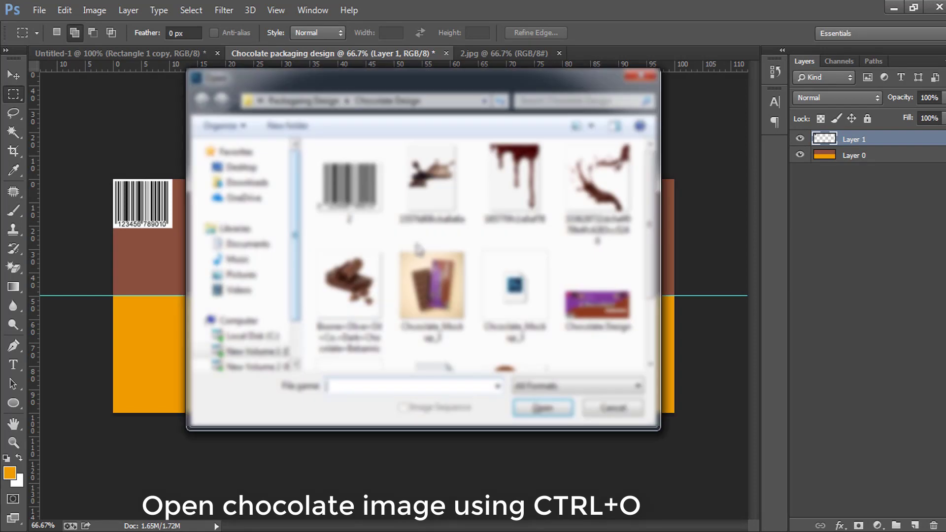
pyautogui.doubleClick(352, 283)
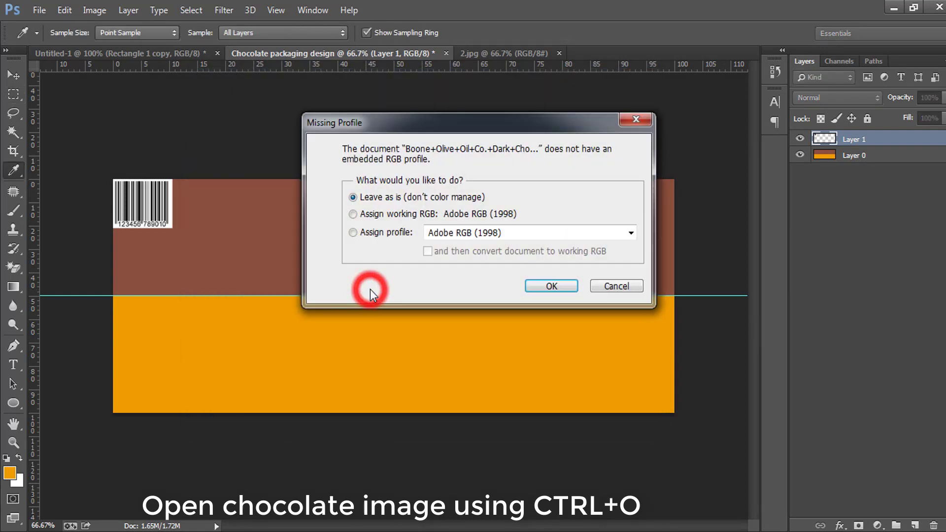
pyautogui.click(549, 284)
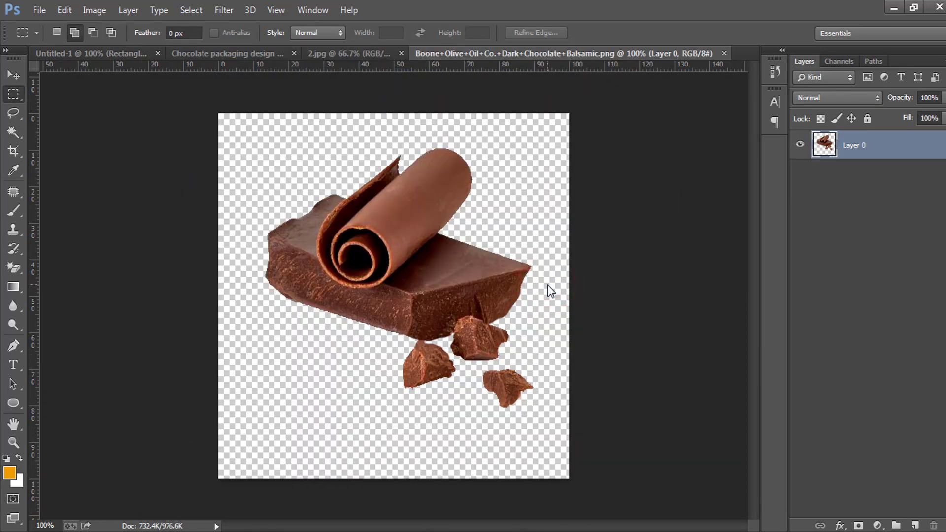
# Copy the whole chocolate image into the Chocolate packaging design document.
pyautogui.hotkey('ctrl', 'a')
pyautogui.hotkey('ctrl', 'Tab')
pyautogui.hotkey('ctrl', 'Tab')
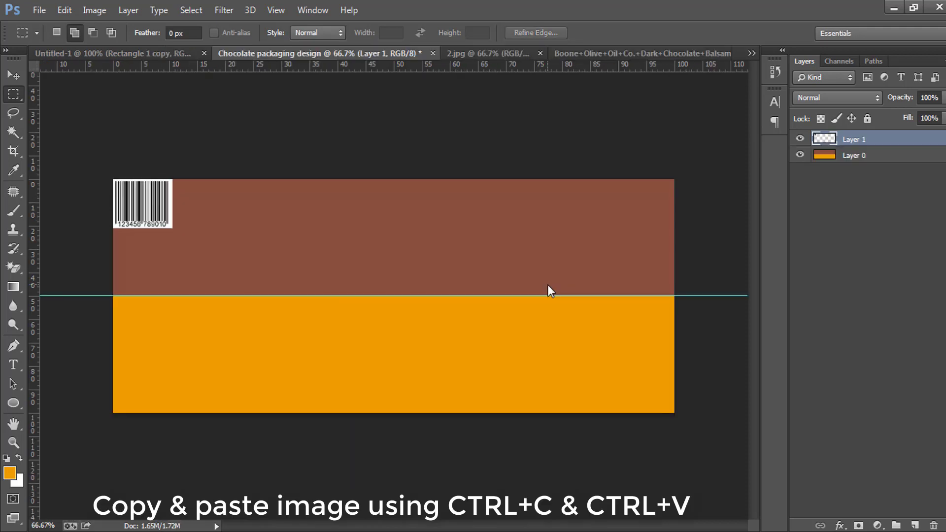
pyautogui.hotkey('ctrl', 'v')
# Scale the pasted chocolate bar image to about 76% and place it near the canvas's right edge, centered on the horizontal guide.
pyautogui.hotkey('ctrl', 't')
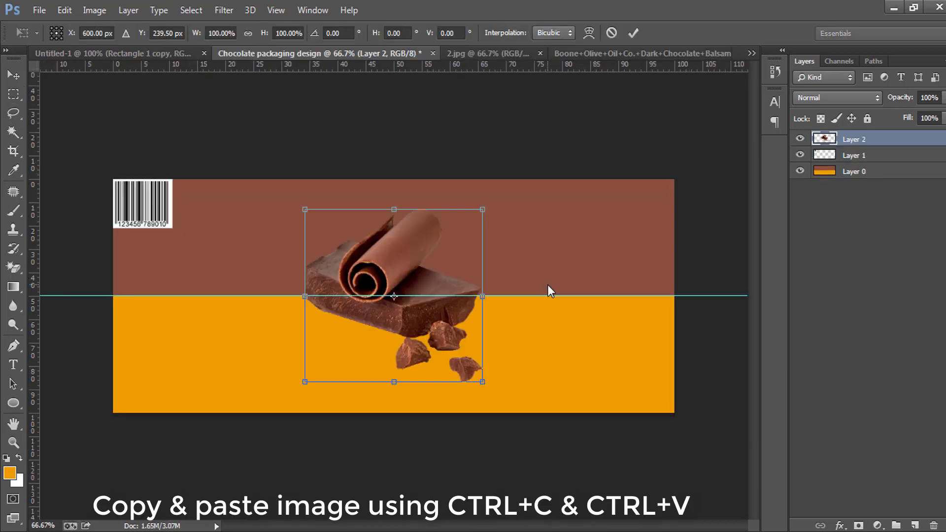
pyautogui.moveTo(442, 321); pyautogui.dragTo(632, 325)
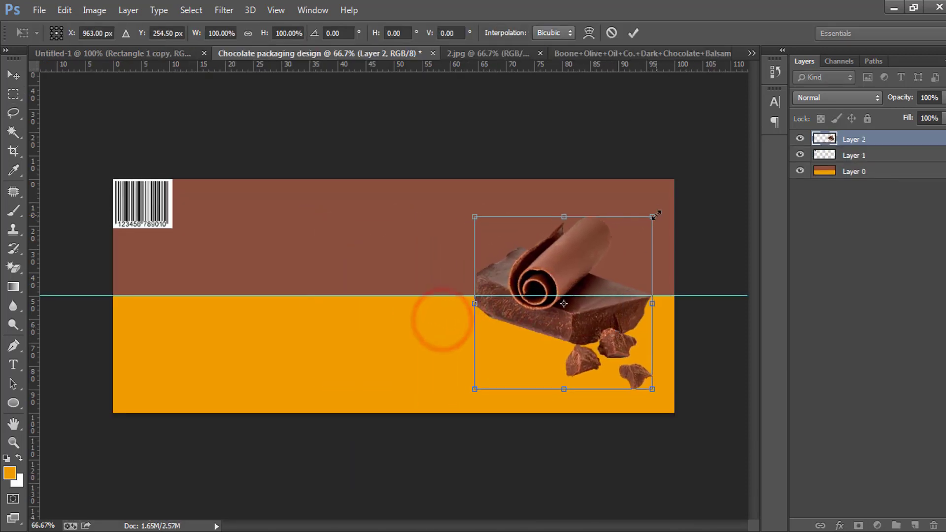
pyautogui.moveTo(657, 216); pyautogui.dragTo(634, 244)
pyautogui.moveTo(593, 271); pyautogui.dragTo(629, 275)
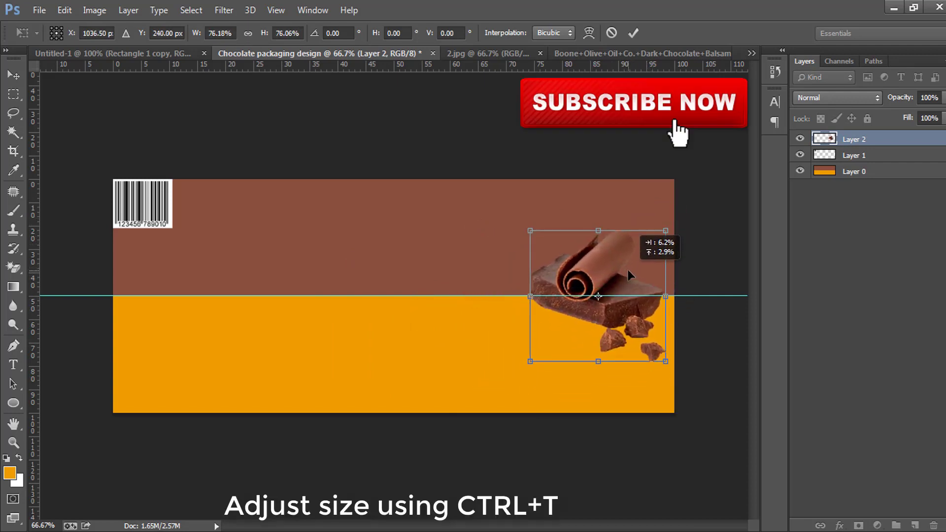
pyautogui.click(634, 34)
# Nudge the chocolate bar image slightly down across the guide with the Move tool.
pyautogui.press('v')
pyautogui.press('Down')
pyautogui.press('Down')
pyautogui.press('Down')
pyautogui.press('Down')
pyautogui.press('Down')
pyautogui.press('Down')
pyautogui.press('Down')
pyautogui.press('Down')
pyautogui.press('Down')
pyautogui.press('Down')
pyautogui.press('Down')
pyautogui.press('Down')
pyautogui.press('Down')
pyautogui.press('Down')
pyautogui.press('Down')
pyautogui.press('Down')
pyautogui.press('Down')
pyautogui.press('Down')
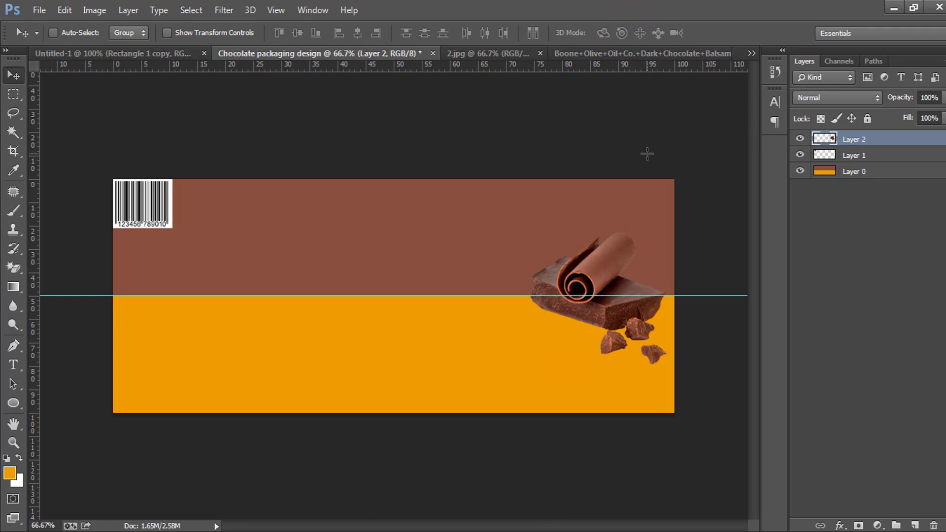
pyautogui.press('Right')
pyautogui.press('Right')
pyautogui.press('Right')
pyautogui.press('Right')
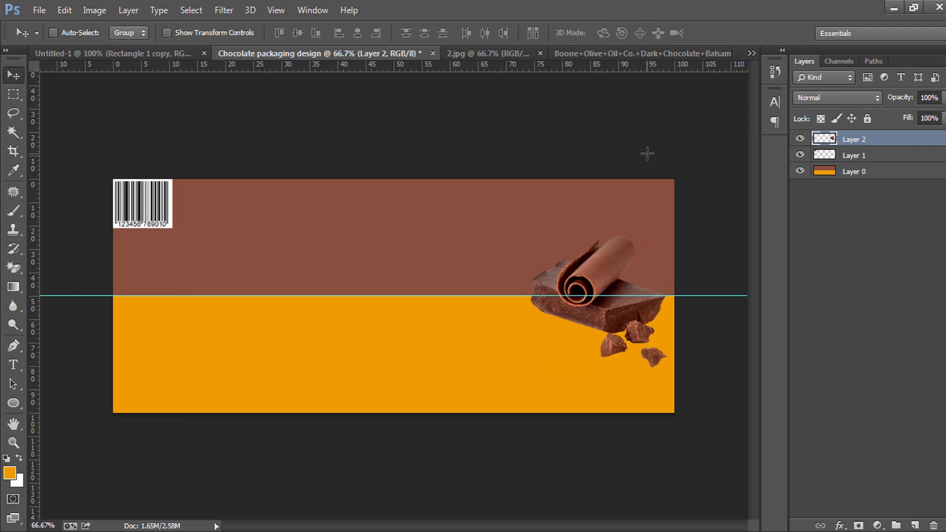
# Open the heart image Heart_of_Chocolate_PNG_Picture_Clipart.png, leaving its color profile as is.
pyautogui.hotkey('ctrl', 'o')
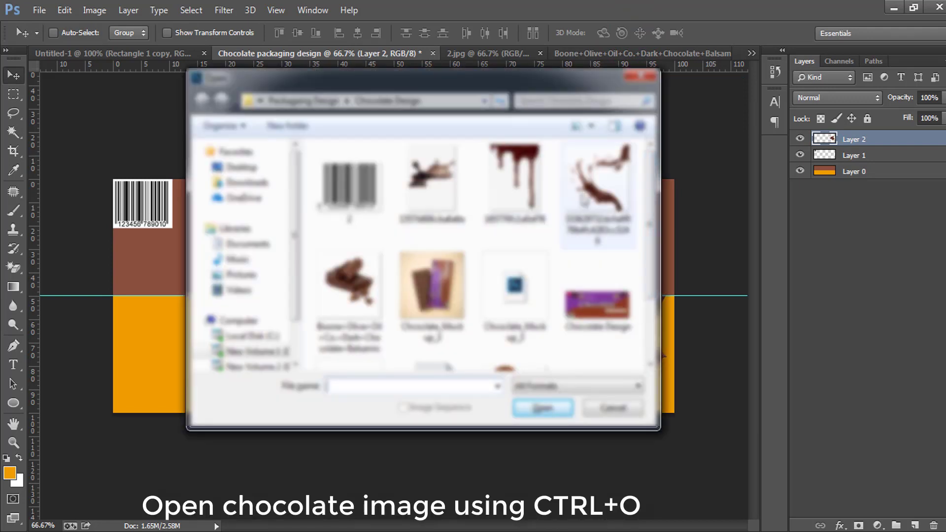
pyautogui.click(529, 268)
pyautogui.scroll(-2, 529, 269)
pyautogui.click(529, 266)
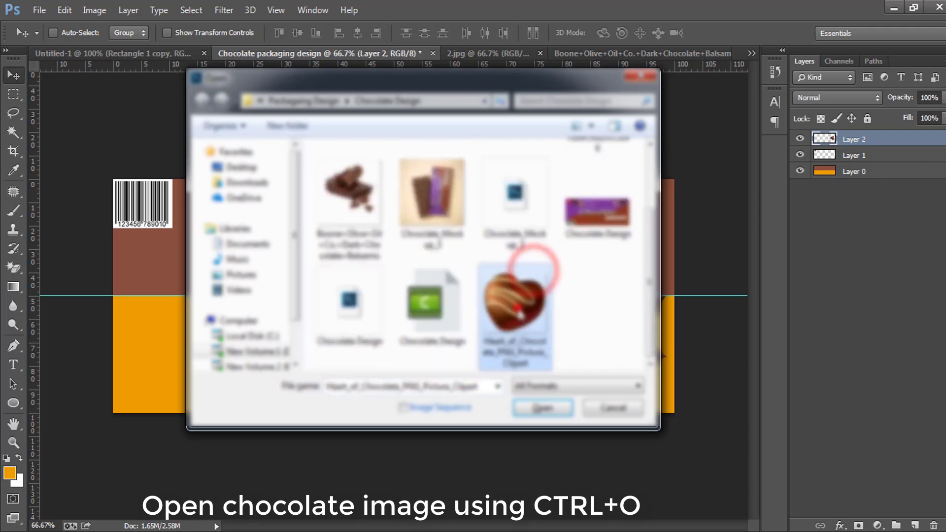
pyautogui.click(543, 409)
pyautogui.click(540, 283)
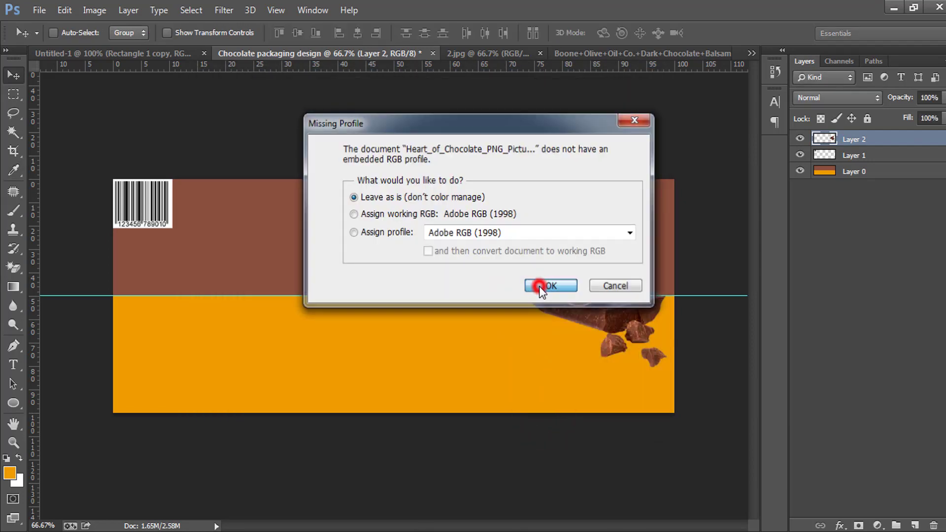
# Copy the whole heart image into the Chocolate packaging design document.
pyautogui.hotkey('ctrl', 'a')
pyautogui.hotkey('ctrl', 'c')
pyautogui.hotkey('ctrl', 'Tab')
pyautogui.hotkey('ctrl', 'Tab')
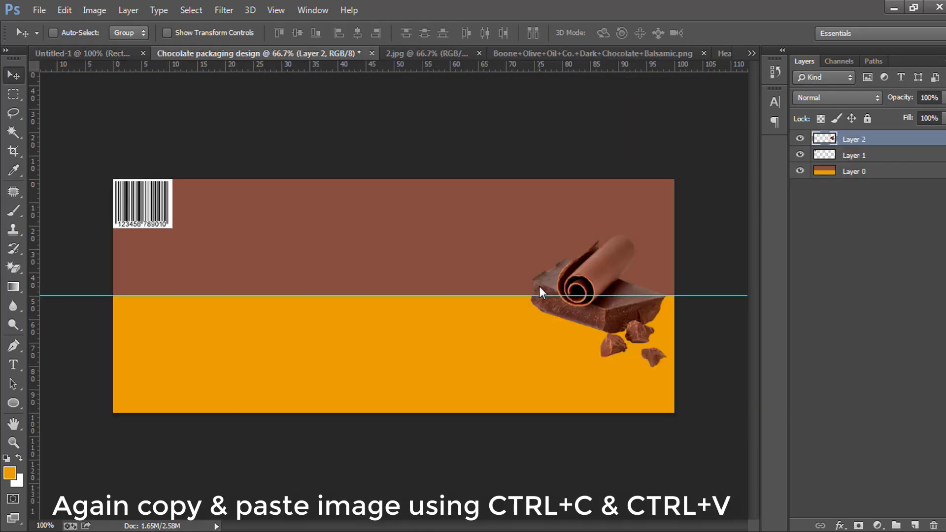
pyautogui.hotkey('ctrl', 'v')
# Scale the heart to about 27%, flip it horizontally and place it in the orange area's lower-left corner.
pyautogui.hotkey('ctrl', 't')
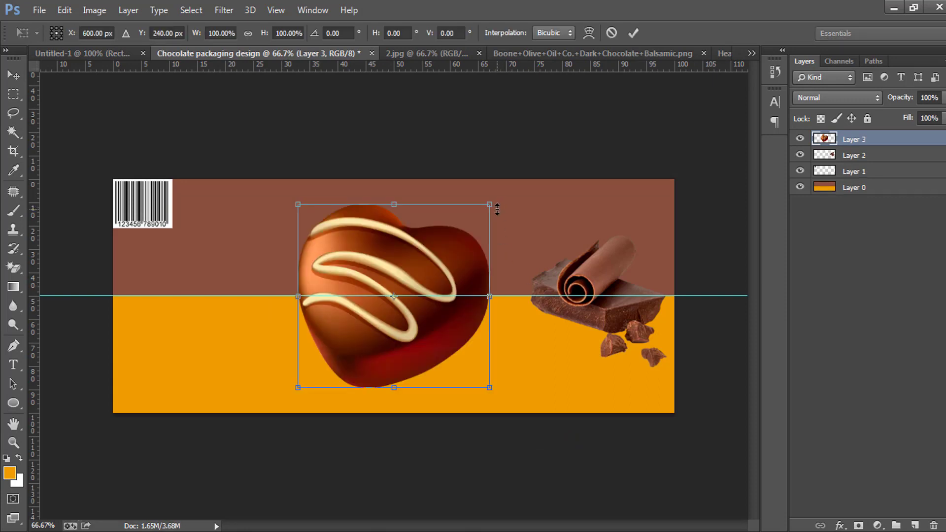
pyautogui.moveTo(489, 204); pyautogui.dragTo(431, 259)
pyautogui.rightClick(412, 266)
pyautogui.click(471, 487)
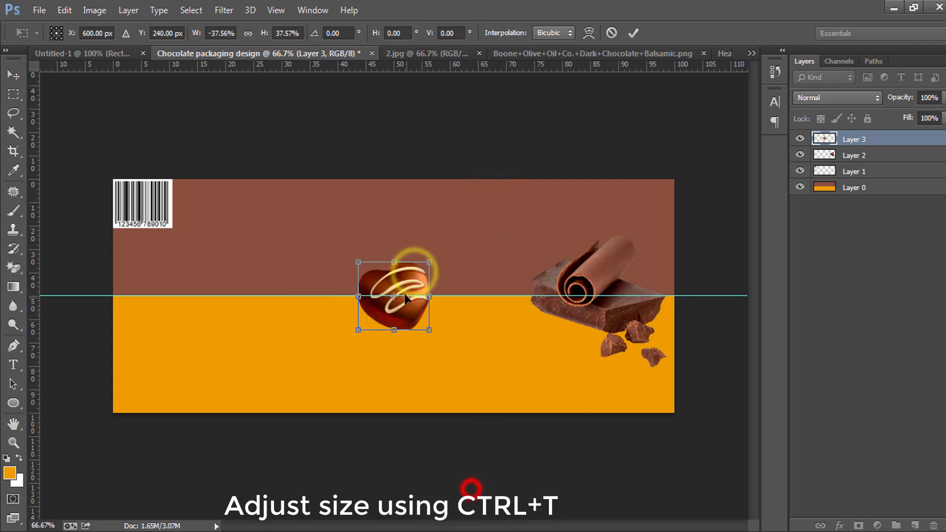
pyautogui.moveTo(405, 298); pyautogui.dragTo(175, 364)
pyautogui.moveTo(200, 329); pyautogui.dragTo(165, 359)
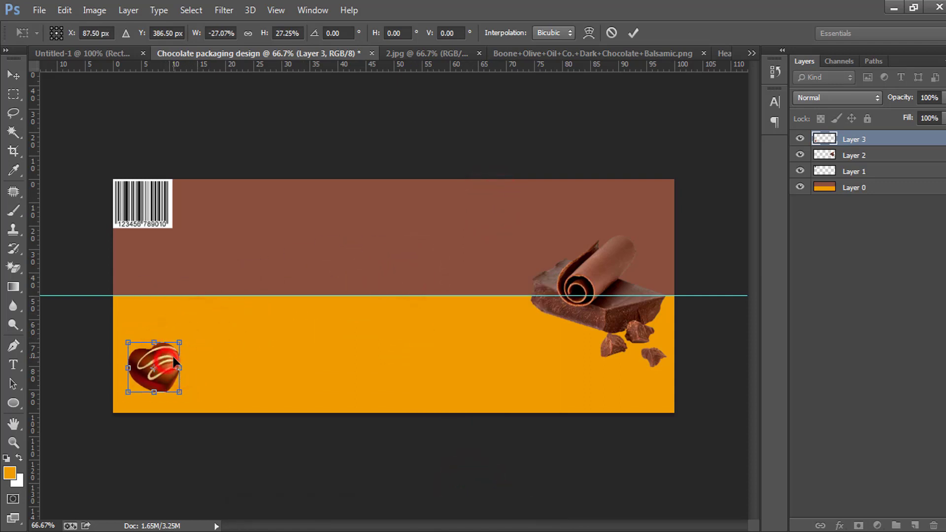
pyautogui.doubleClick(173, 362)
# Open the chocolate splash image 333629732dcfa4f079b4fc4283cc5240.png.
pyautogui.hotkey('ctrl', 'o')
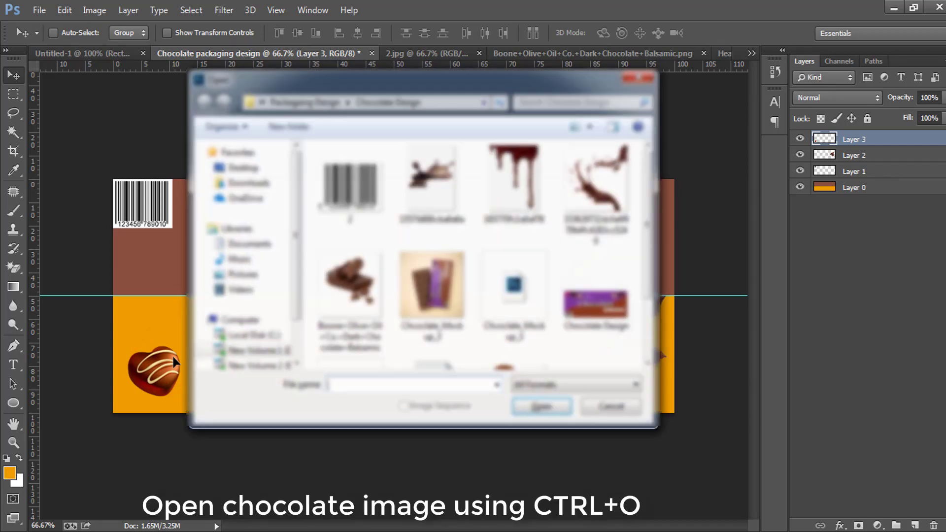
pyautogui.click(596, 185)
pyautogui.click(546, 407)
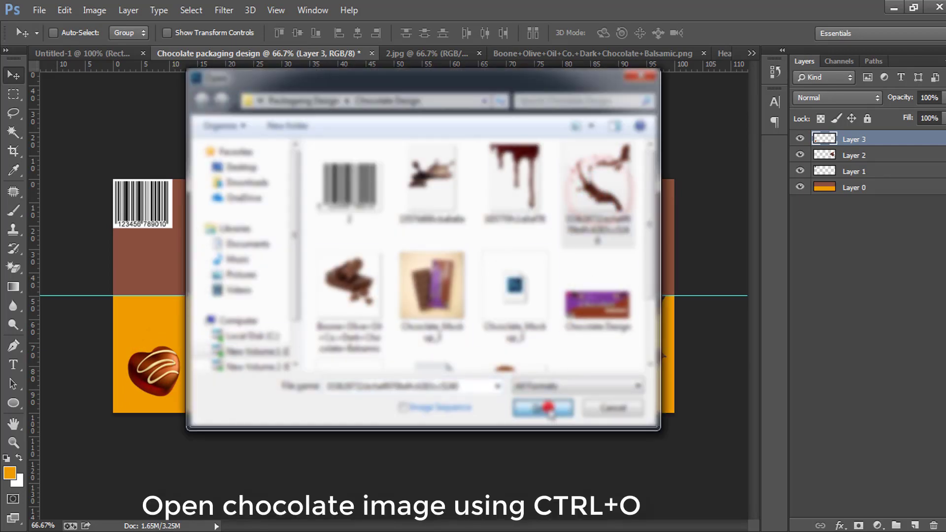
pyautogui.click(532, 301)
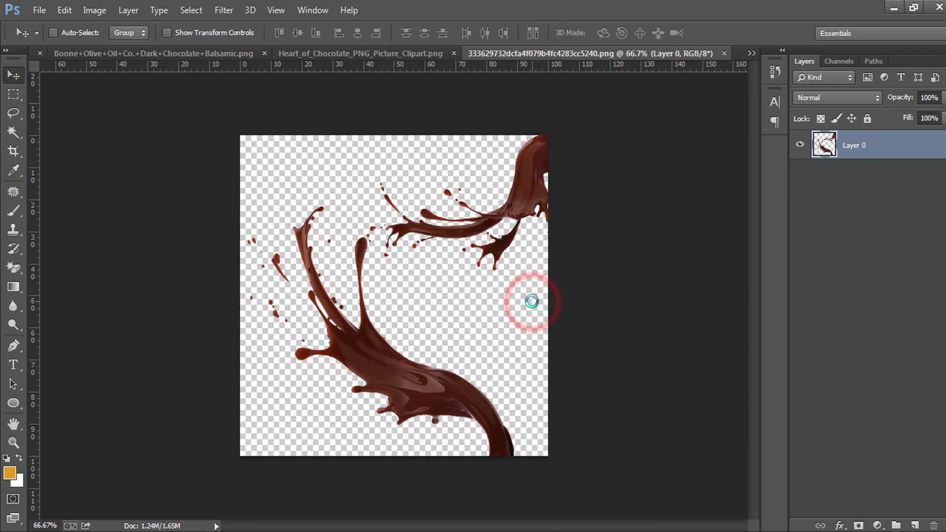
# Copy the whole chocolate splash image into the Chocolate packaging design document.
pyautogui.hotkey('ctrl', 'a')
pyautogui.hotkey('ctrl', 'c')
pyautogui.hotkey('ctrl', 'Tab')
pyautogui.hotkey('ctrl', 'Tab')
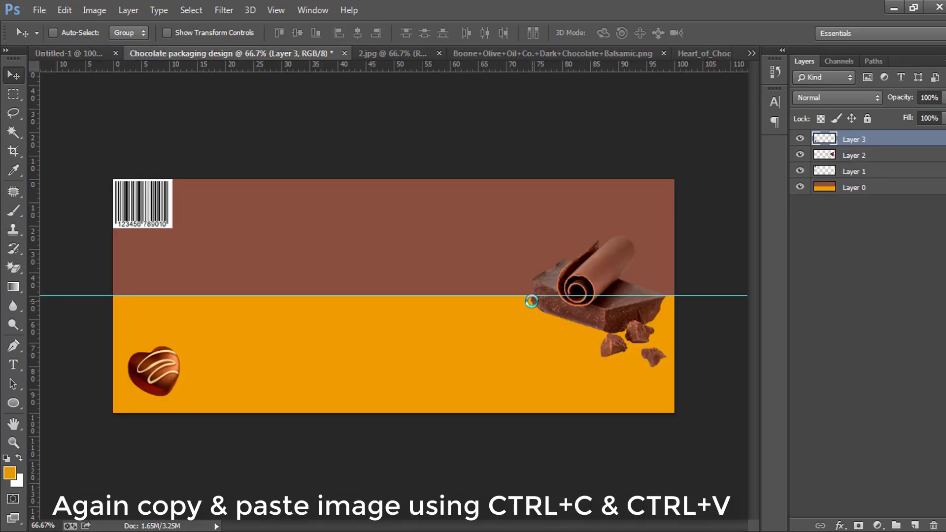
pyautogui.hotkey('ctrl', 'v')
pyautogui.click(528, 278)
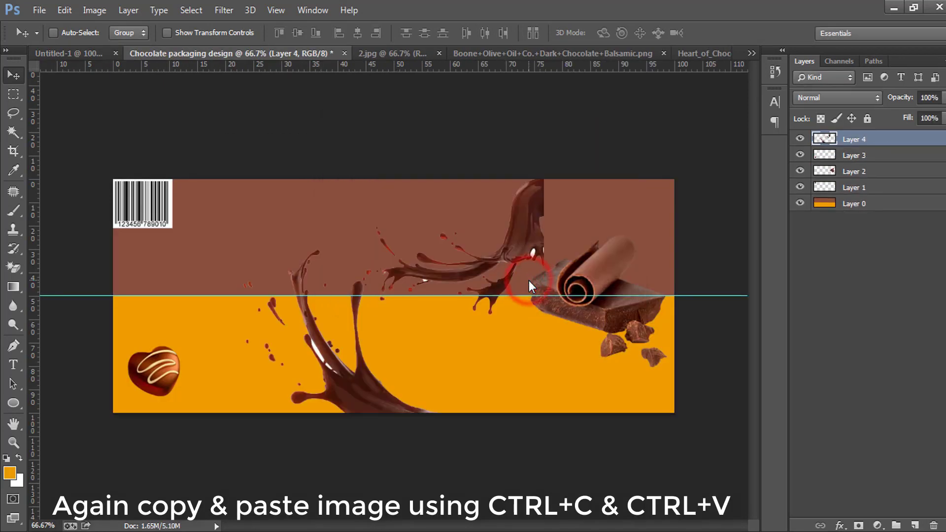
# Shrink the chocolate splash, rotate it 90° clockwise and place it left of the canvas center, across the guide.
pyautogui.hotkey('ctrl', 't')
pyautogui.moveTo(544, 177); pyautogui.dragTo(506, 215)
pyautogui.moveTo(462, 228); pyautogui.dragTo(480, 193)
pyautogui.moveTo(408, 423); pyautogui.dragTo(408, 414)
pyautogui.moveTo(276, 172); pyautogui.dragTo(494, 215)
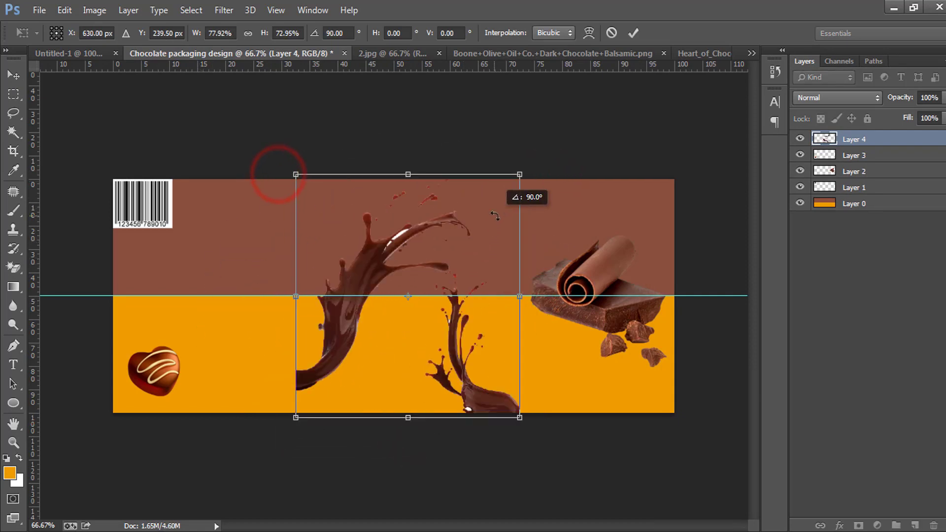
pyautogui.moveTo(409, 174); pyautogui.dragTo(408, 184)
pyautogui.moveTo(342, 289); pyautogui.dragTo(267, 333)
pyautogui.moveTo(436, 228); pyautogui.dragTo(414, 281)
pyautogui.moveTo(369, 323); pyautogui.dragTo(376, 228)
pyautogui.click(633, 32)
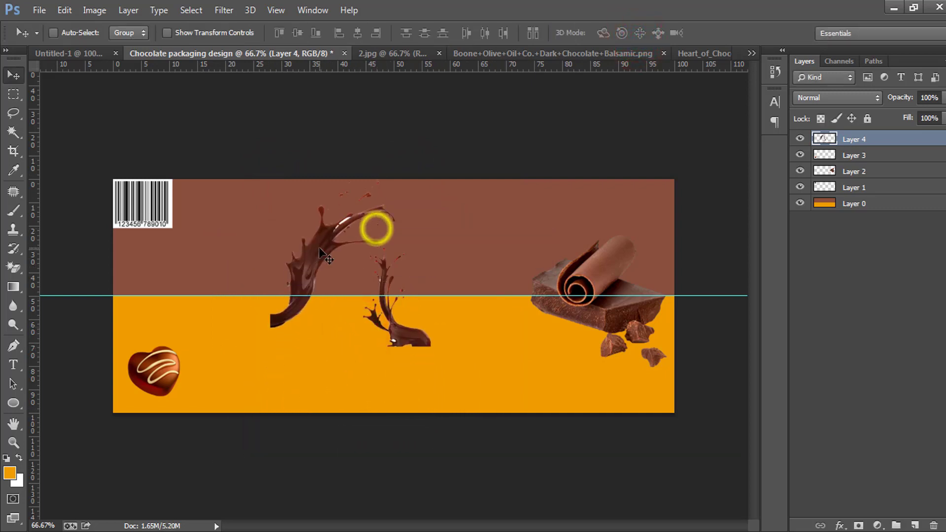
# Flip the chocolate splash vertically and move it up to the canvas's upper edge.
pyautogui.hotkey('ctrl', 't')
pyautogui.rightClick(329, 243)
pyautogui.click(389, 473)
pyautogui.click(633, 33)
pyautogui.click(388, 232)
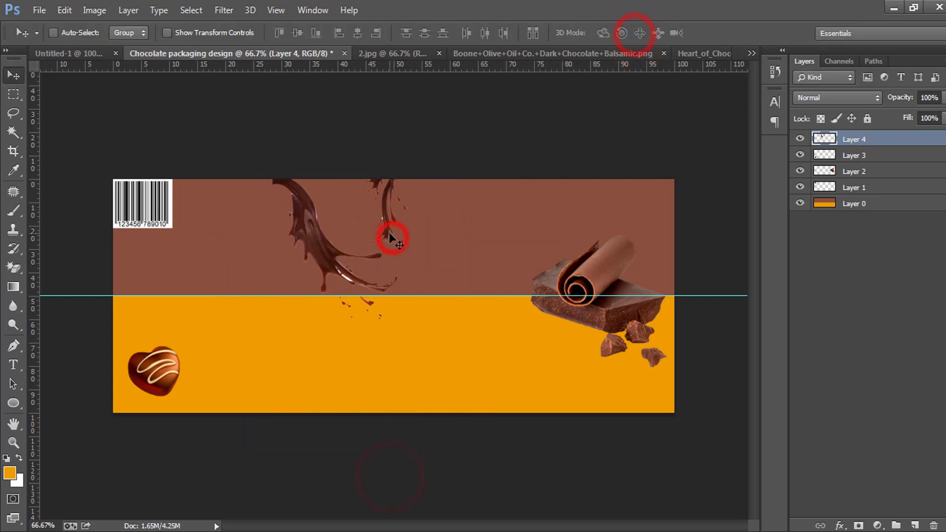
# Rotate the chocolate splash about 23° clockwise and move it along the upper edge to just right of the barcode.
pyautogui.hotkey('ctrl', 't')
pyautogui.moveTo(454, 179); pyautogui.dragTo(464, 228)
pyautogui.moveTo(377, 193); pyautogui.dragTo(277, 256)
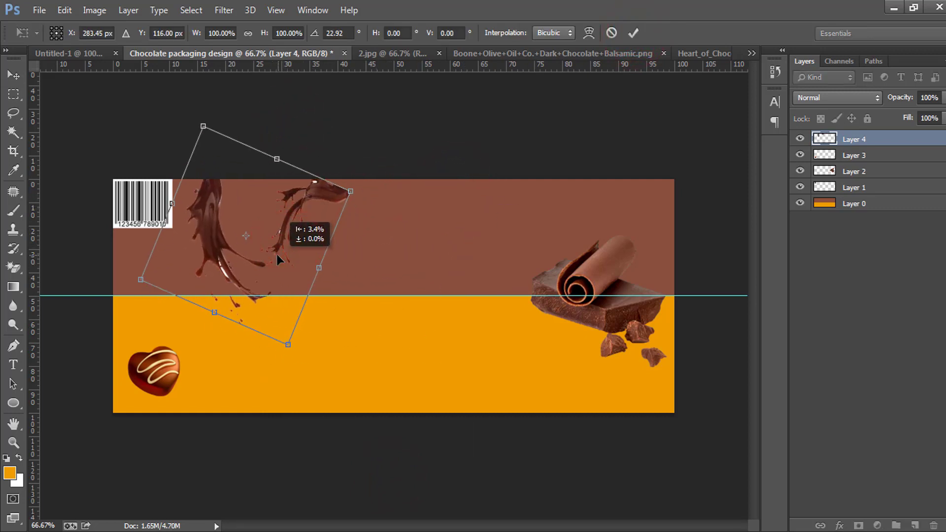
pyautogui.click(633, 33)
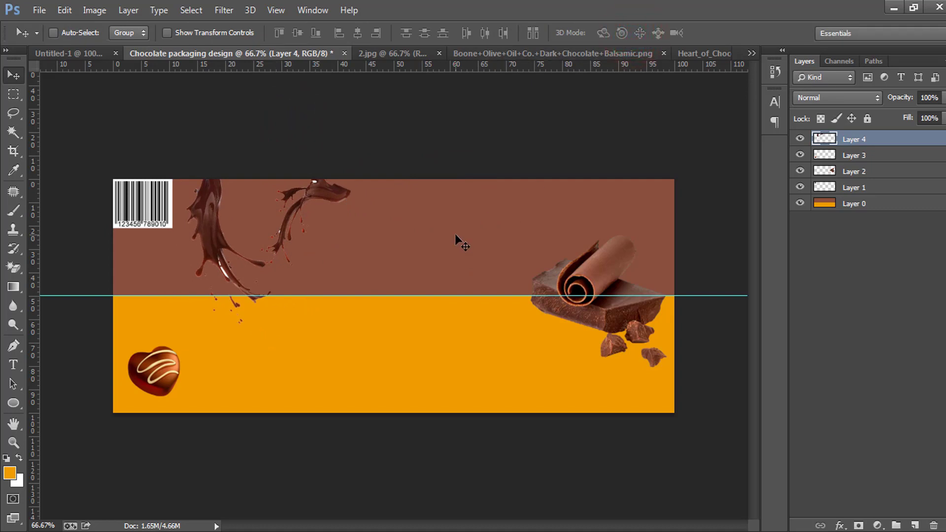
# Identify the heart's layer by toggling layer visibility, and add a Drop Shadow layer style to it.
pyautogui.click(800, 171)
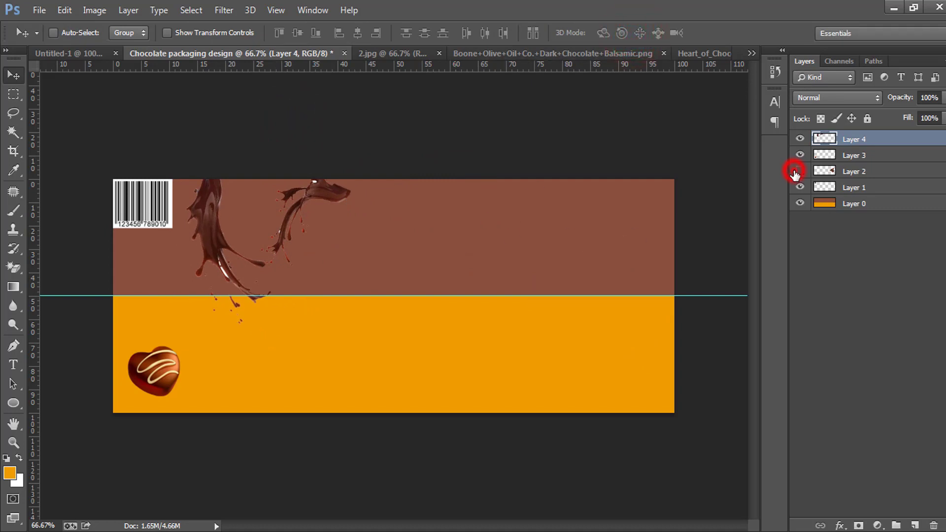
pyautogui.click(801, 170)
pyautogui.click(800, 156)
pyautogui.click(841, 155)
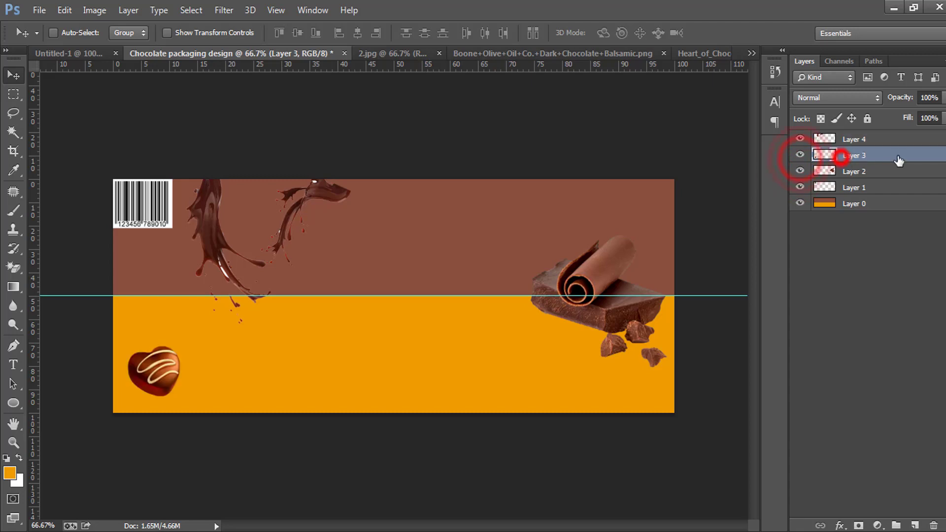
pyautogui.press('h')
pyautogui.doubleClick(938, 160)
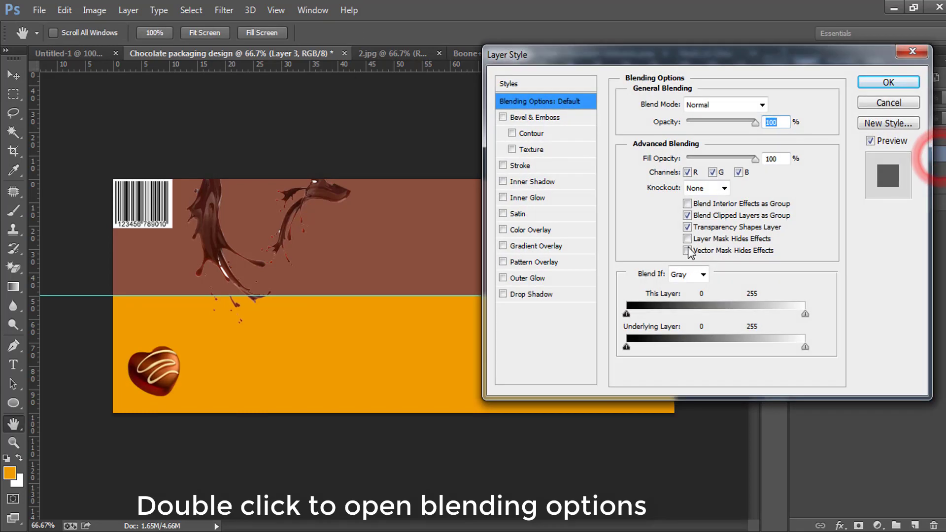
pyautogui.click(527, 296)
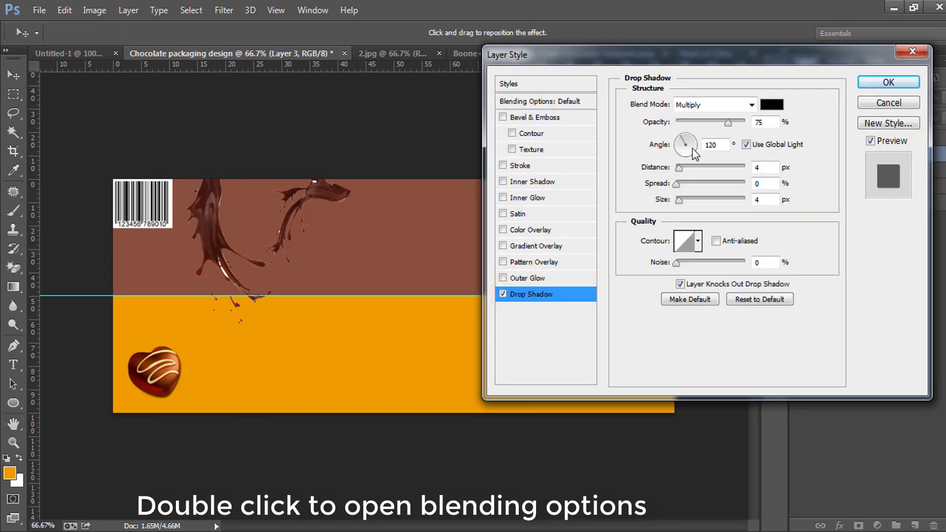
# Try the Normal blend mode for the heart's drop shadow, and set it back to Multiply.
pyautogui.click(734, 105)
pyautogui.click(698, 120)
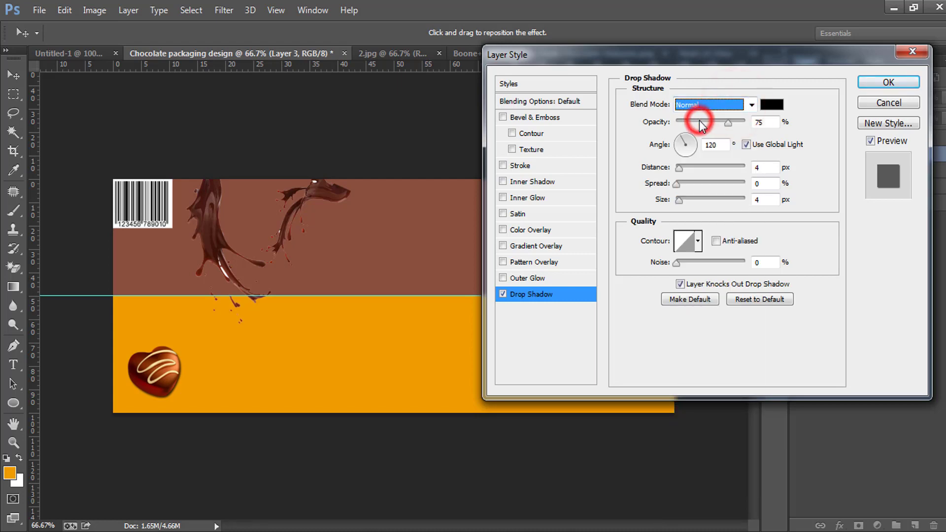
pyautogui.click(723, 106)
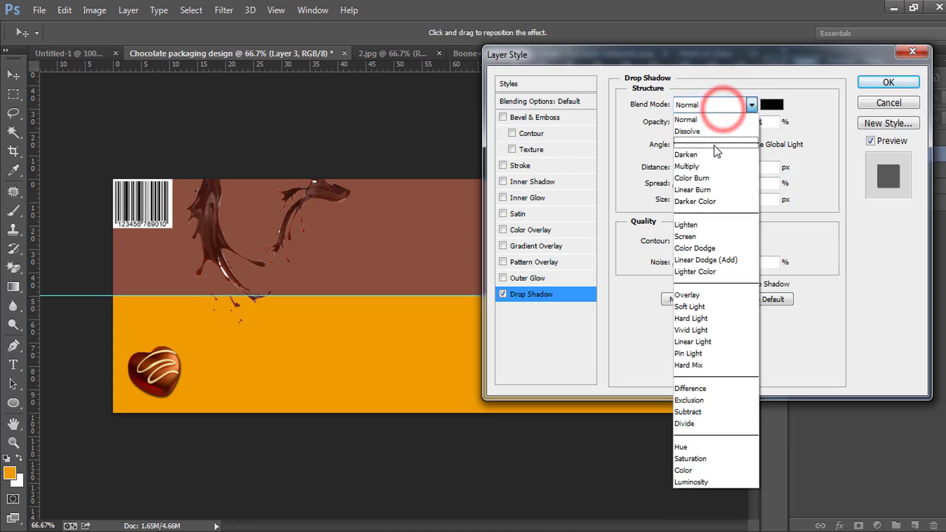
pyautogui.click(712, 166)
# Set the heart's drop shadow to a 130° angle, 9 px distance, 35% spread and 7 px size.
pyautogui.click(680, 168)
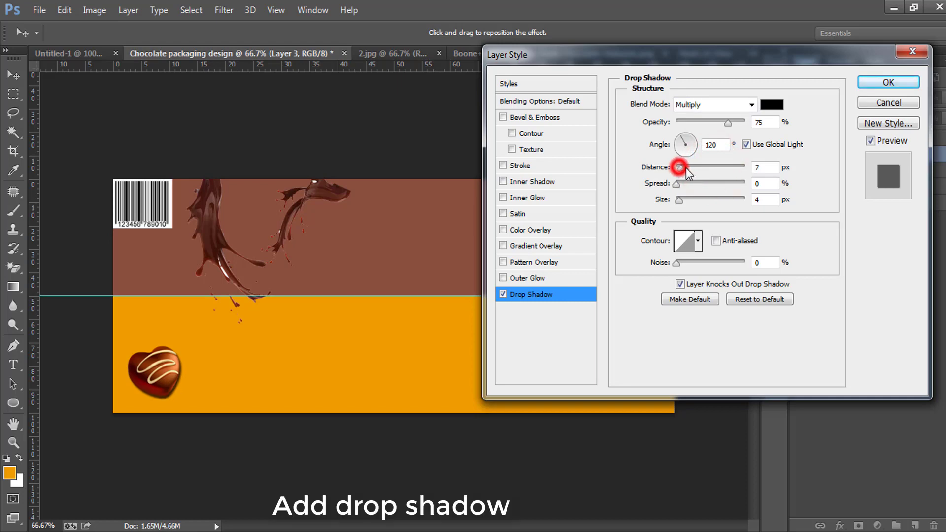
pyautogui.moveTo(685, 168); pyautogui.dragTo(676, 172)
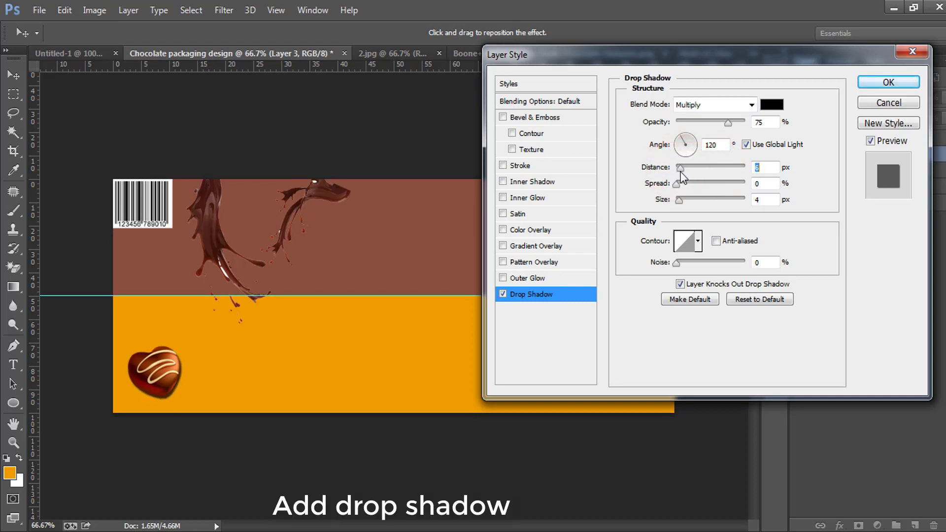
pyautogui.moveTo(679, 184)
pyautogui.mouseDown()
pyautogui.moveTo(691, 184)
pyautogui.moveTo(680, 200)
pyautogui.mouseUp()
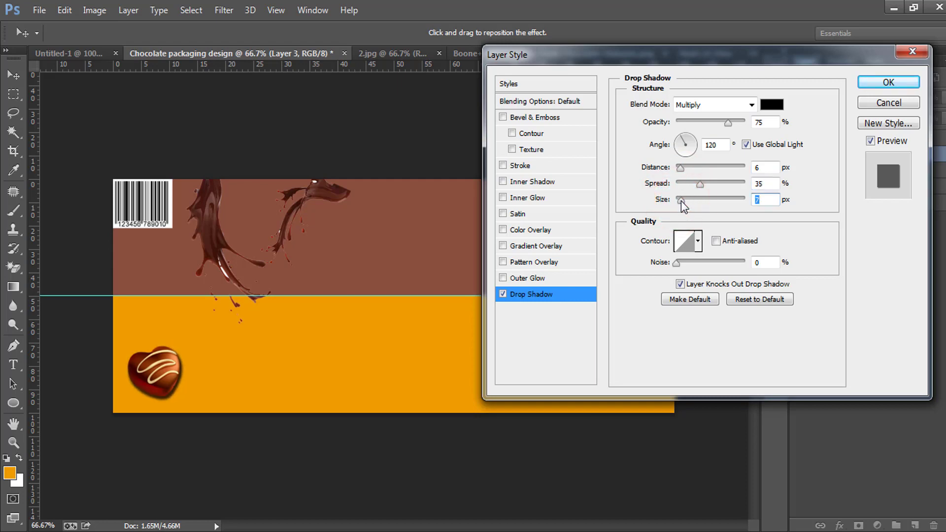
pyautogui.moveTo(178, 387); pyautogui.dragTo(177, 382)
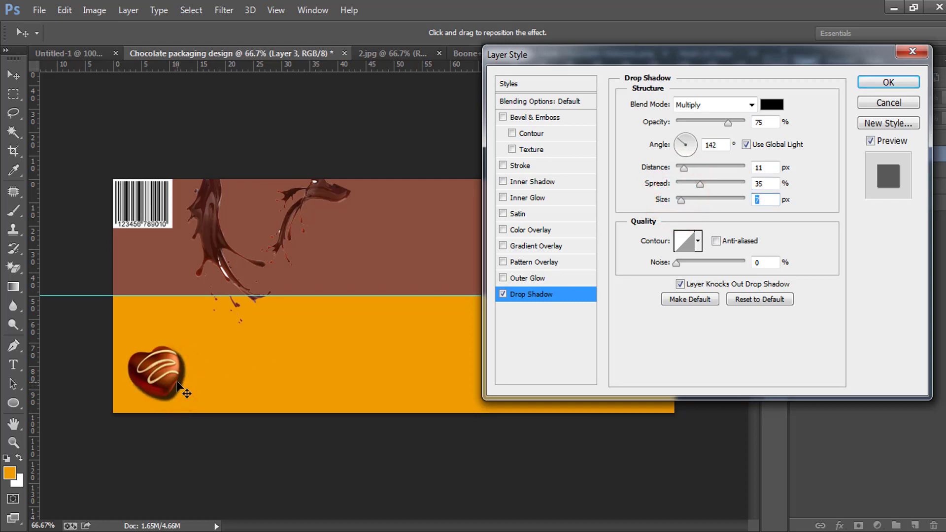
# Try several contour presets for the heart's drop shadow, choose the deep concave curve, reduce the spread, and apply the layer style.
pyautogui.click(696, 243)
pyautogui.click(586, 104)
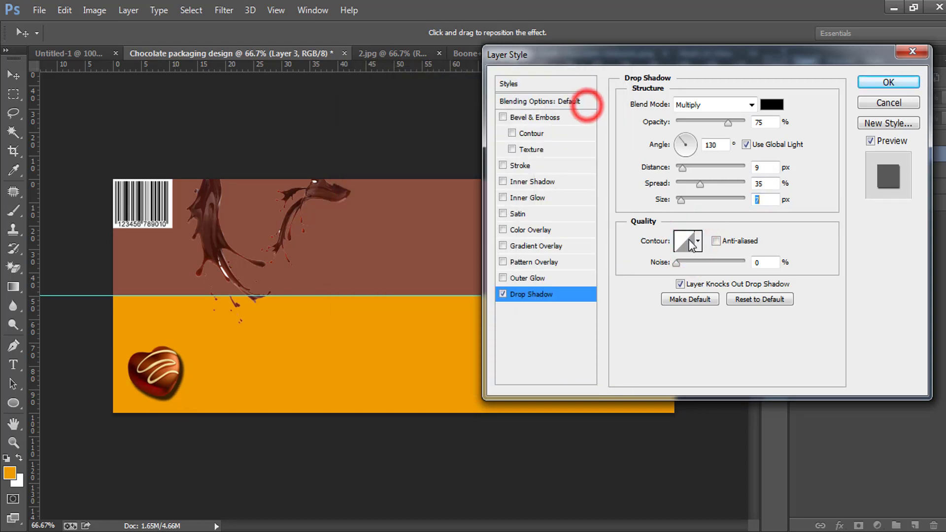
pyautogui.click(692, 243)
pyautogui.click(661, 273)
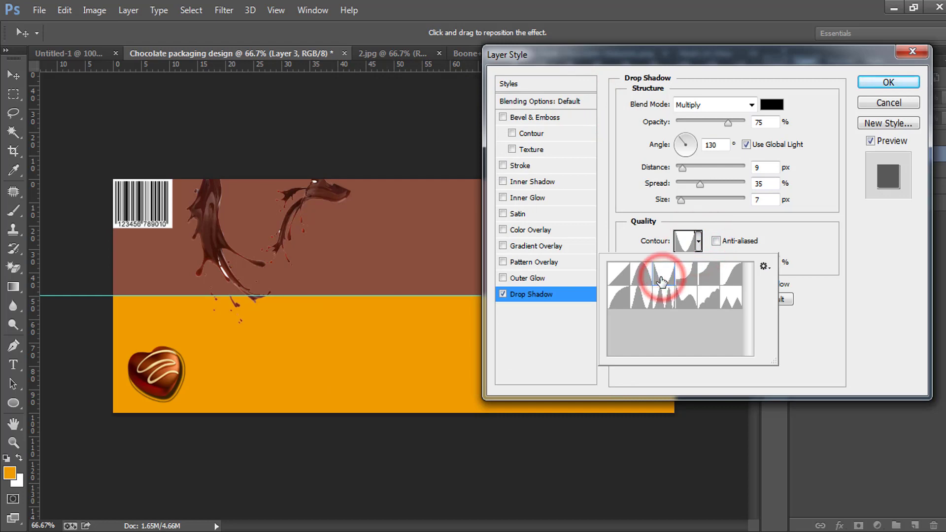
pyautogui.click(619, 272)
pyautogui.click(640, 273)
pyautogui.click(682, 281)
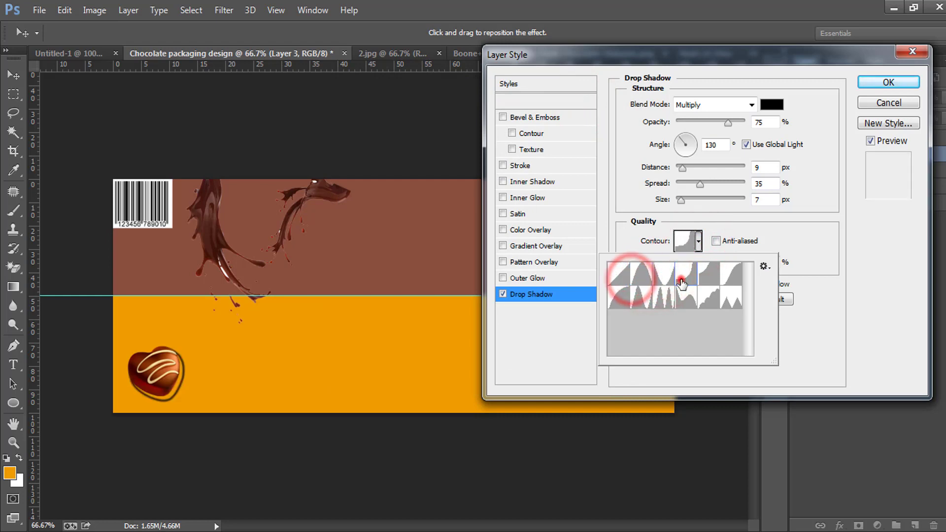
pyautogui.click(692, 279)
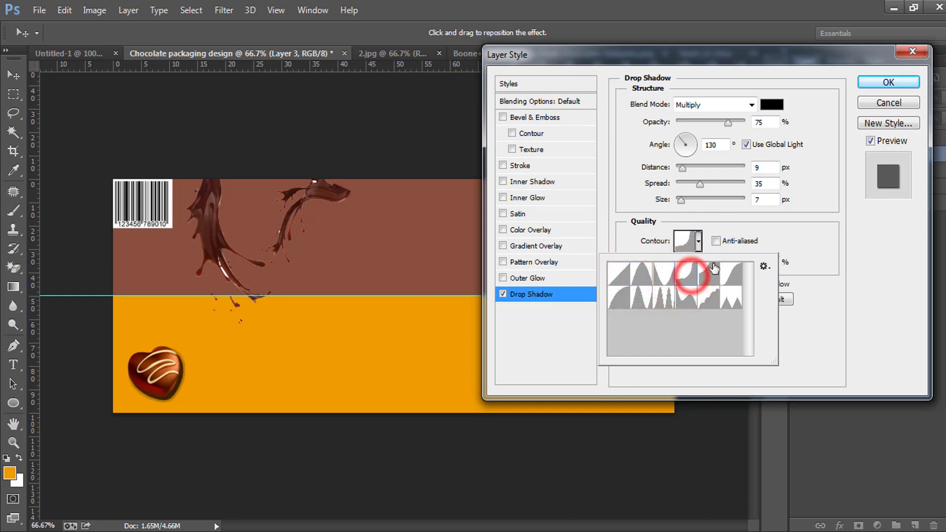
pyautogui.click(813, 242)
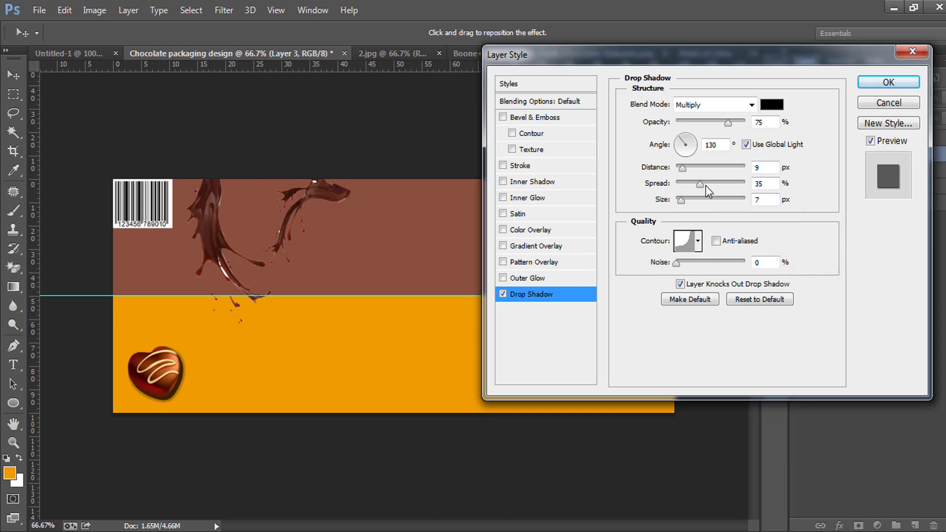
pyautogui.moveTo(699, 185); pyautogui.dragTo(681, 190)
pyautogui.click(888, 83)
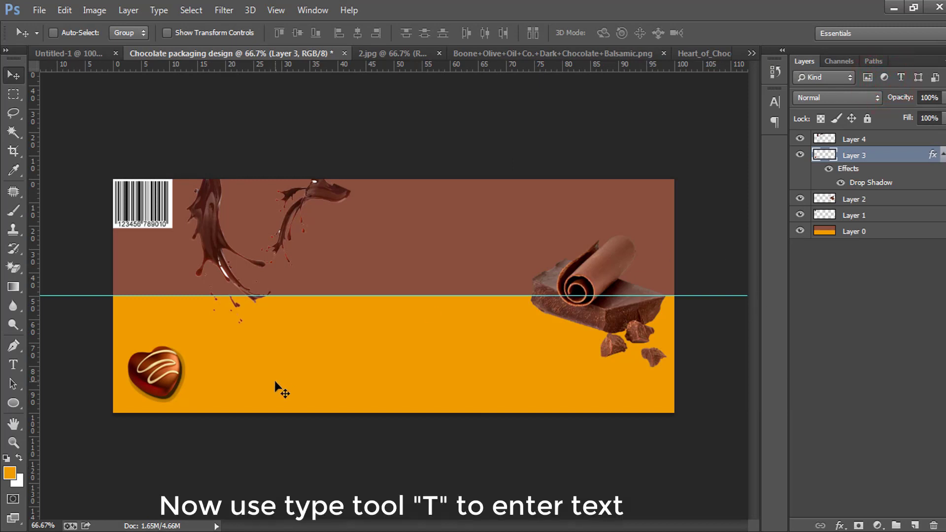
# Create a text box across the middle of the wrapper and enter "Chocolate" in Calisto MT.
pyautogui.click(11, 365)
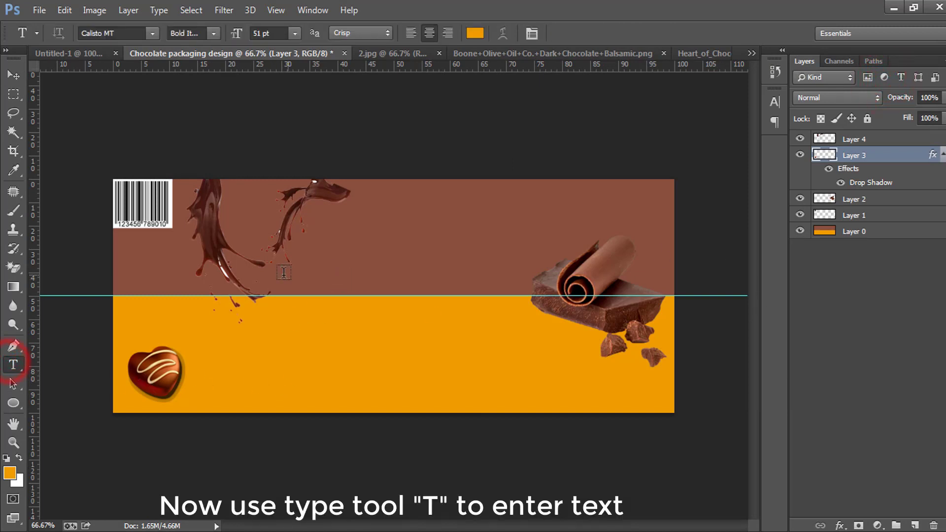
pyautogui.moveTo(207, 244); pyautogui.dragTo(540, 340)
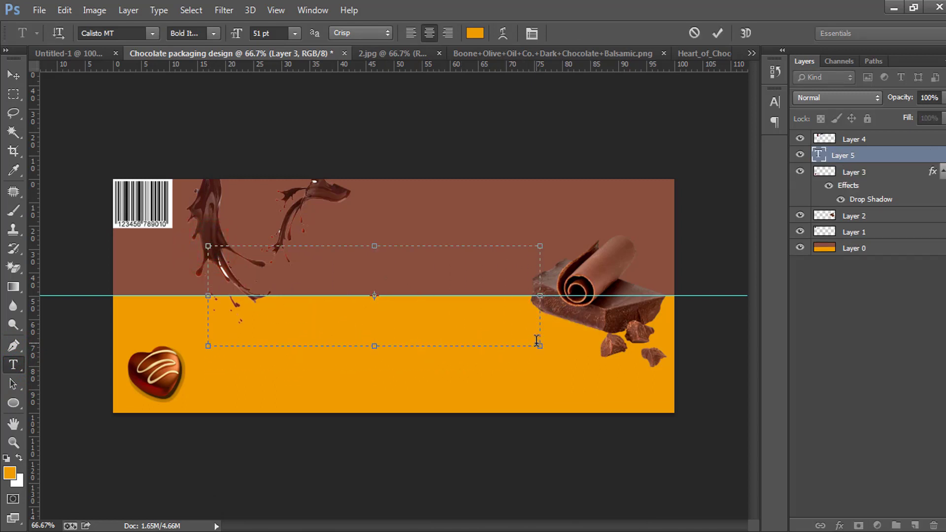
pyautogui.write('Chocol')
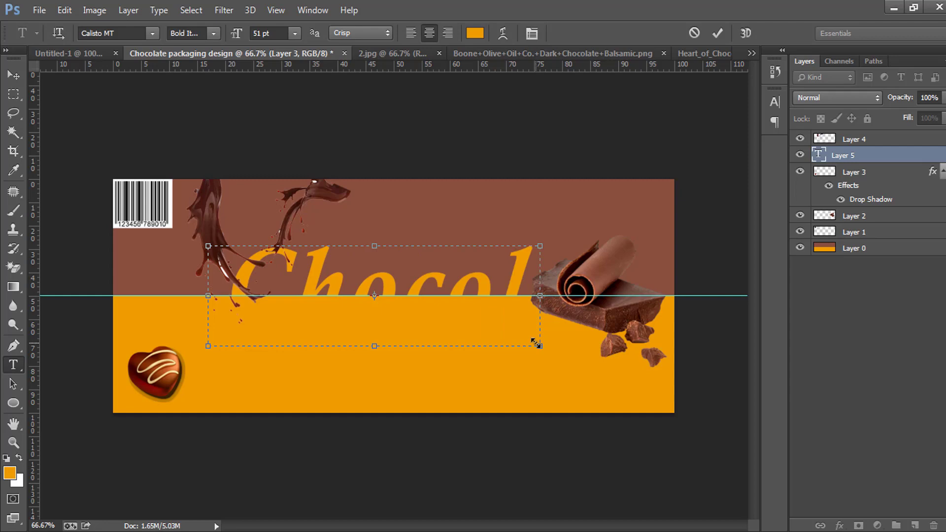
# Change the colour of the Chocolate text to white (ffffff).
pyautogui.doubleClick(383, 239)
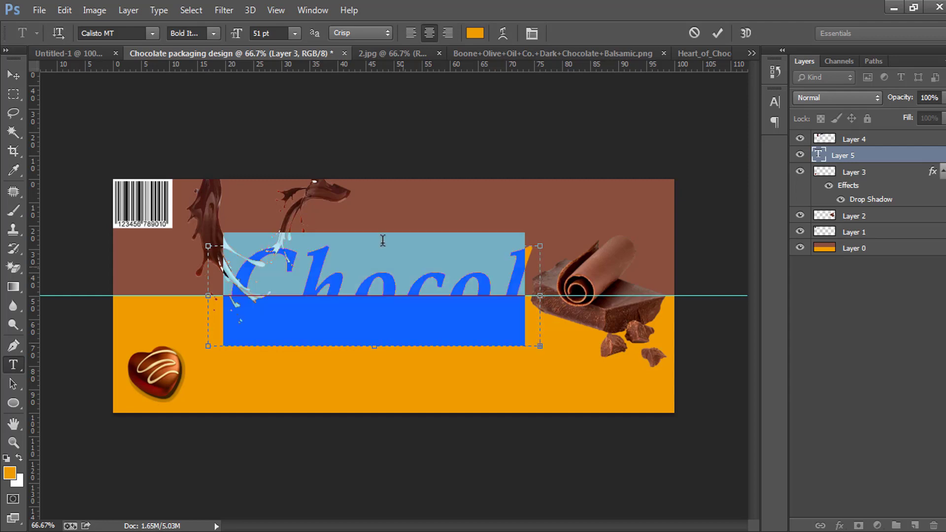
pyautogui.click(475, 33)
pyautogui.moveTo(596, 205); pyautogui.dragTo(560, 186)
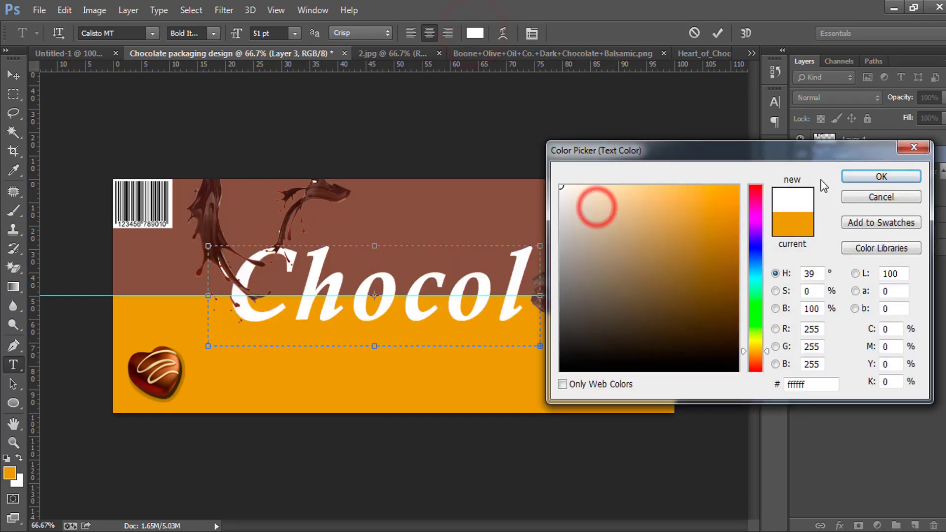
pyautogui.click(858, 177)
# Set the Chocolate text size to 39 pt and widen its text box to about 108.6%.
pyautogui.moveTo(237, 38); pyautogui.dragTo(234, 40)
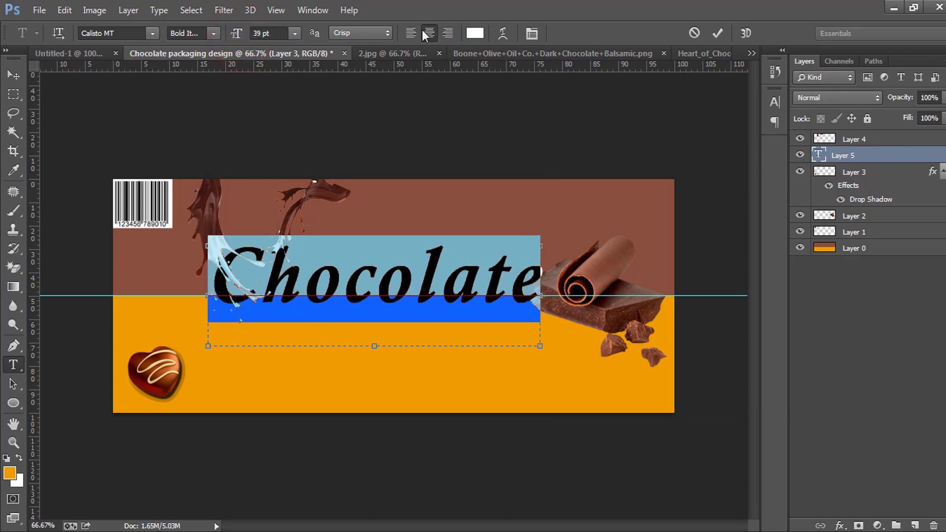
pyautogui.moveTo(540, 295); pyautogui.dragTo(568, 296)
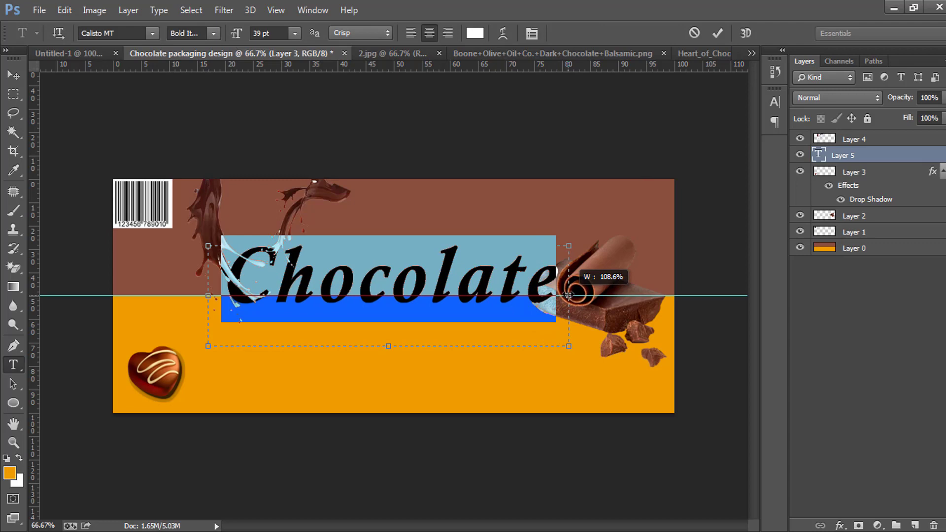
pyautogui.click(717, 33)
# Position the Chocolate title over the horizontal guide line and move its layer above the splash layer.
pyautogui.click(15, 75)
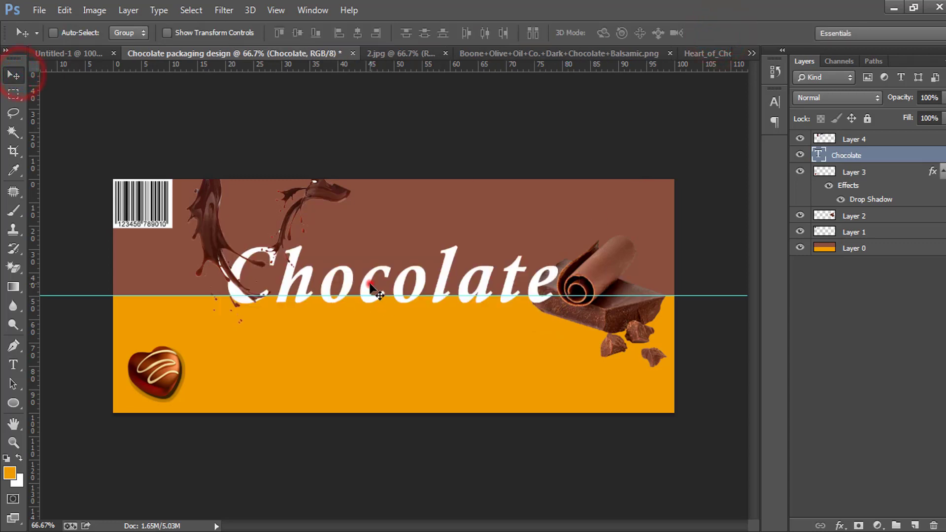
pyautogui.moveTo(370, 283); pyautogui.dragTo(364, 296)
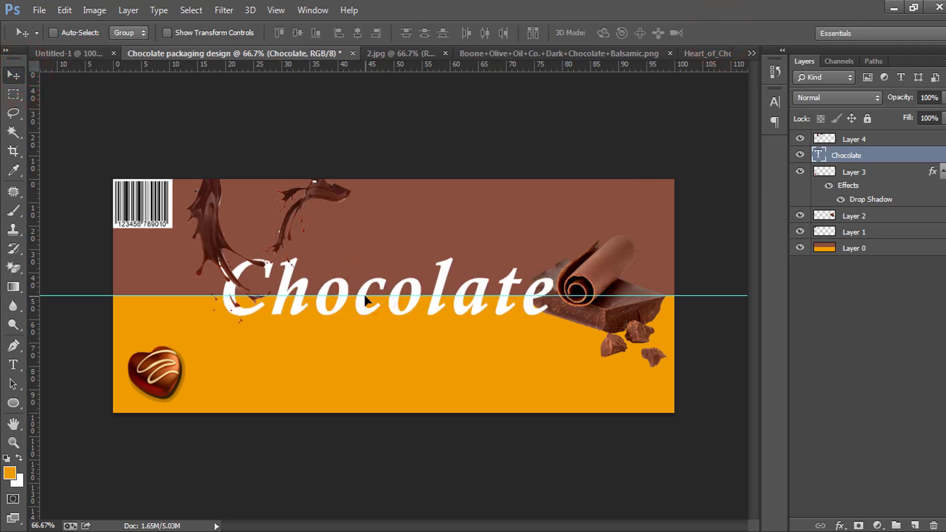
pyautogui.press('Right')
pyautogui.press('Right')
pyautogui.press('Right')
pyautogui.press('Right')
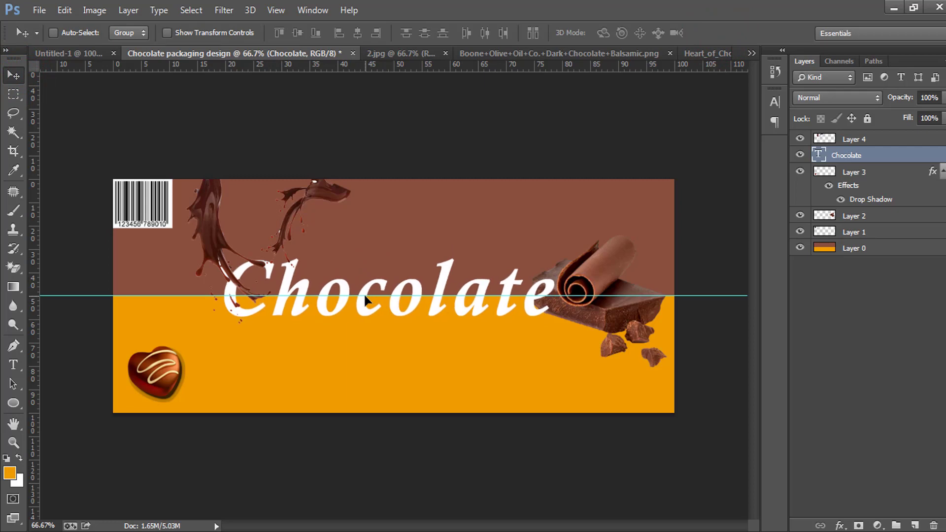
pyautogui.moveTo(896, 155); pyautogui.dragTo(893, 138)
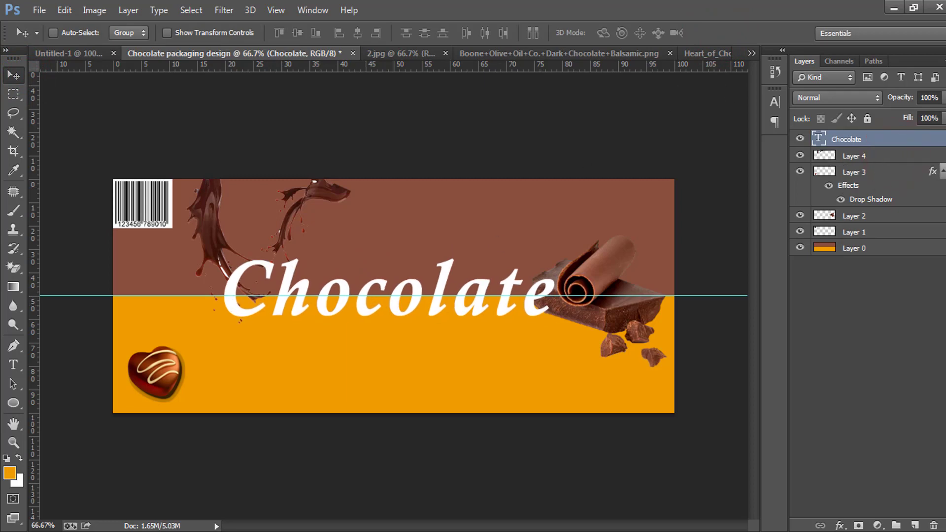
# Identify the chocolate bar's layer by toggling visibility, then scale the bar down and place it at the wrapper's right edge, clear of the title.
pyautogui.click(942, 172)
pyautogui.click(796, 205)
pyautogui.click(796, 205)
pyautogui.click(800, 188)
pyautogui.click(800, 187)
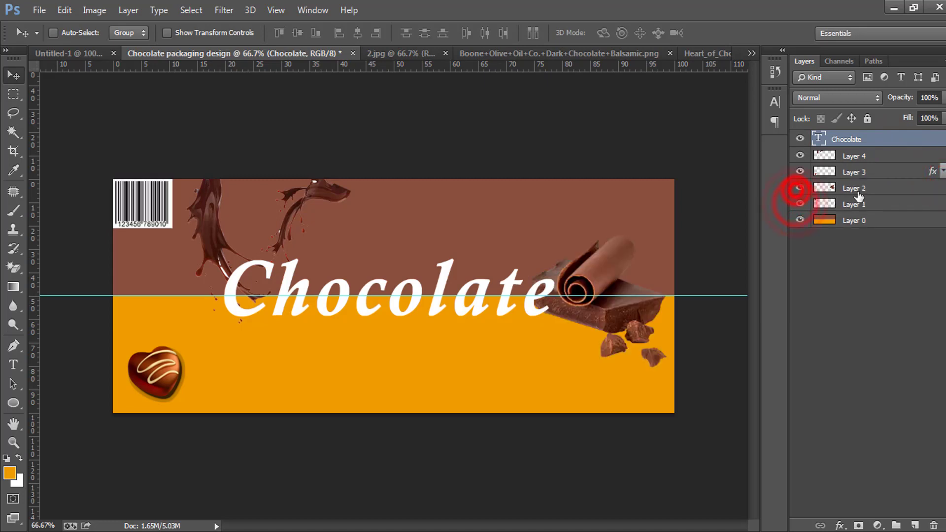
pyautogui.click(860, 189)
pyautogui.hotkey('ctrl', 't')
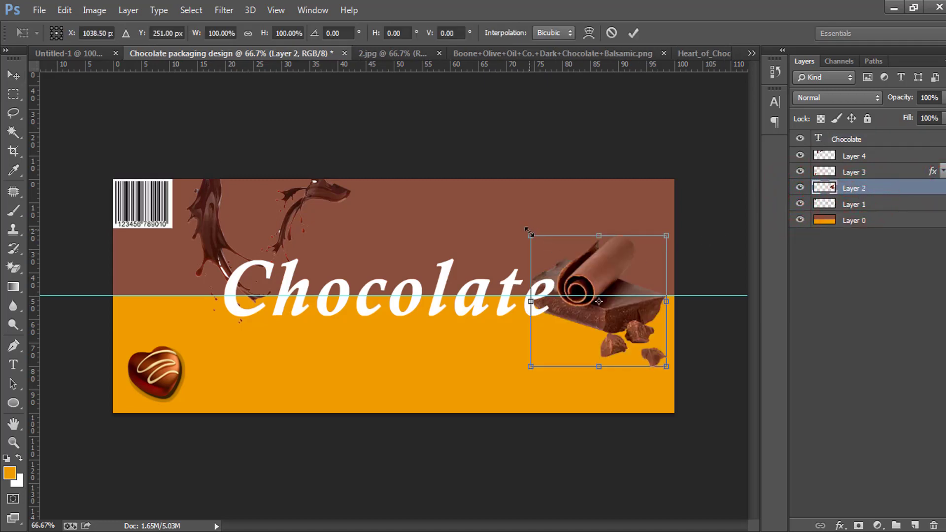
pyautogui.moveTo(531, 235); pyautogui.dragTo(551, 255)
pyautogui.moveTo(619, 287); pyautogui.dragTo(649, 281)
pyautogui.click(633, 33)
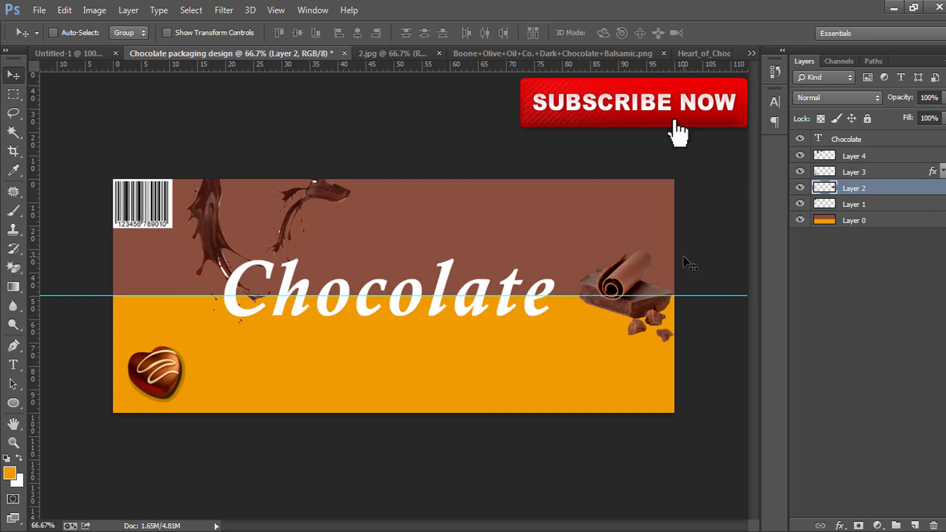
# Check the splash and heart layers by toggling their visibility, and hide the splash layer (Layer 4).
pyautogui.click(800, 157)
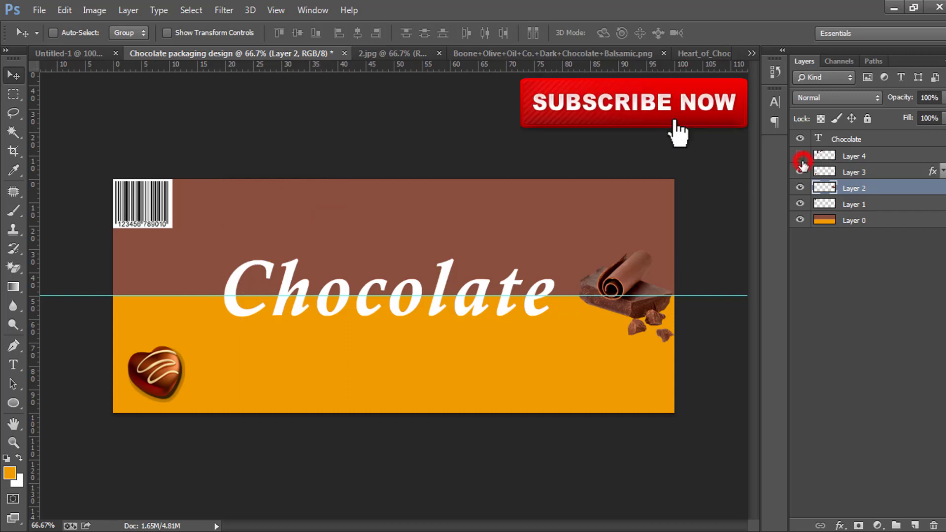
pyautogui.click(800, 156)
pyautogui.click(798, 156)
pyautogui.click(798, 158)
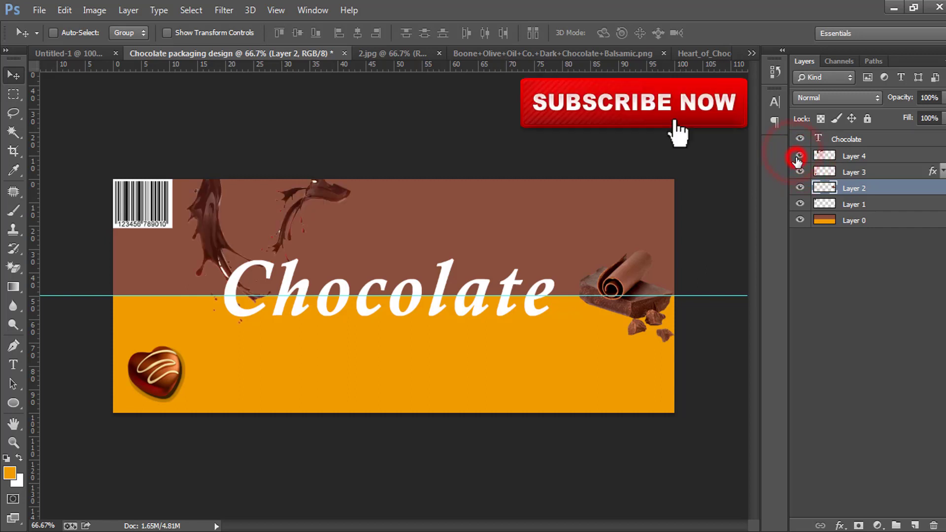
pyautogui.click(862, 162)
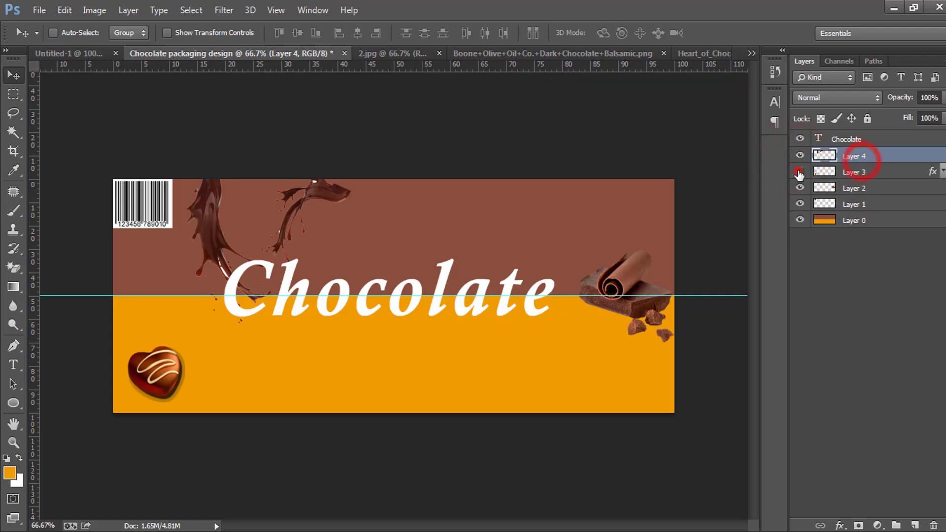
pyautogui.click(800, 172)
pyautogui.click(800, 172)
pyautogui.click(800, 156)
pyautogui.click(800, 156)
pyautogui.click(800, 155)
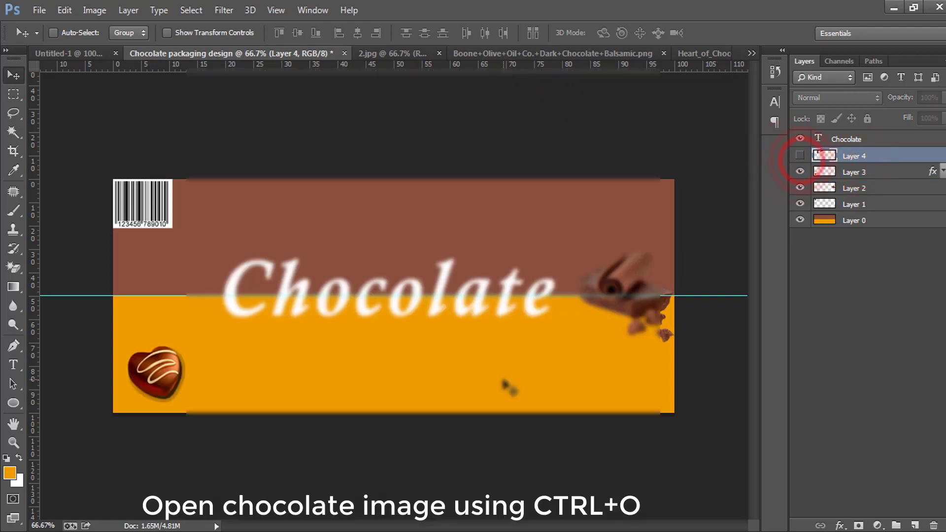
# Open the splash image 1557b806cba6e6e.jpg, leaving its colour profile as is.
pyautogui.hotkey('ctrl', 'o')
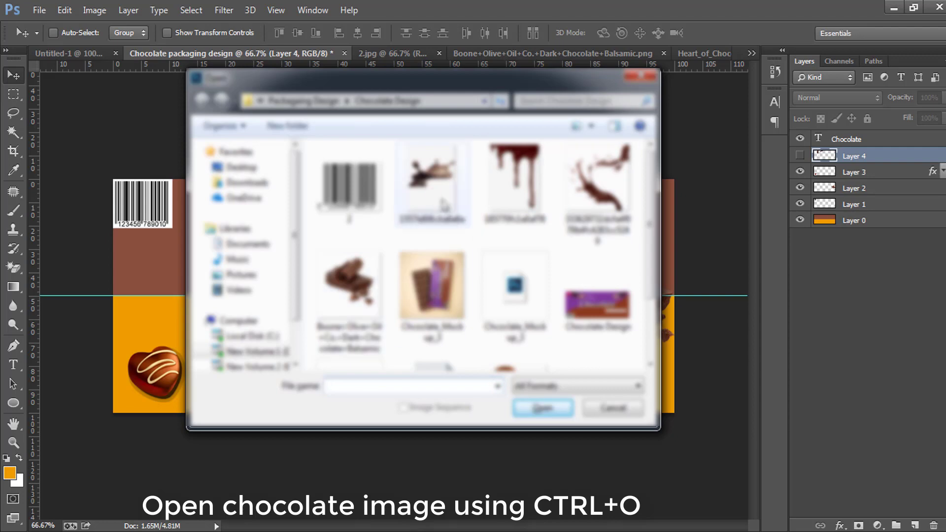
pyautogui.click(433, 179)
pyautogui.click(528, 407)
pyautogui.click(551, 285)
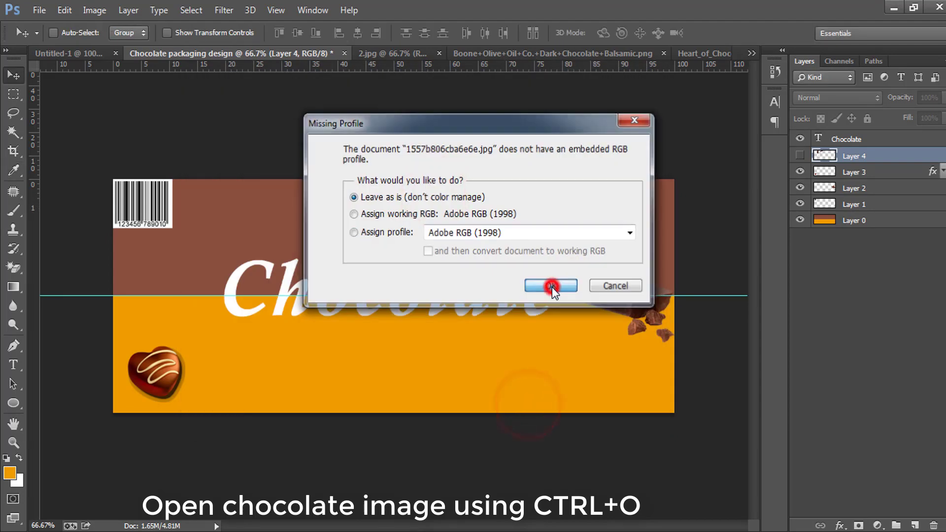
# Select the light background of the new splash image with the Magic Wand, unlock the layer, and delete the background.
pyautogui.click(14, 132)
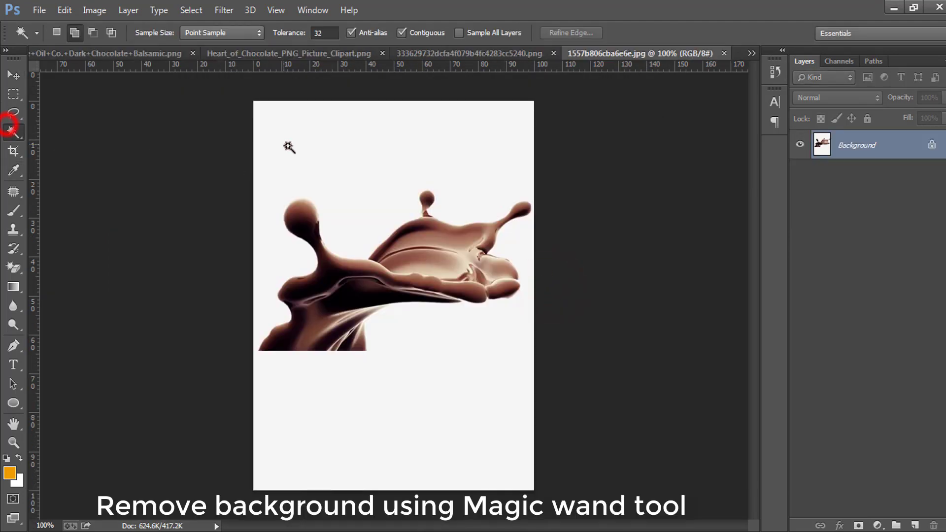
pyautogui.click(288, 146)
pyautogui.click(931, 145)
pyautogui.press('Delete')
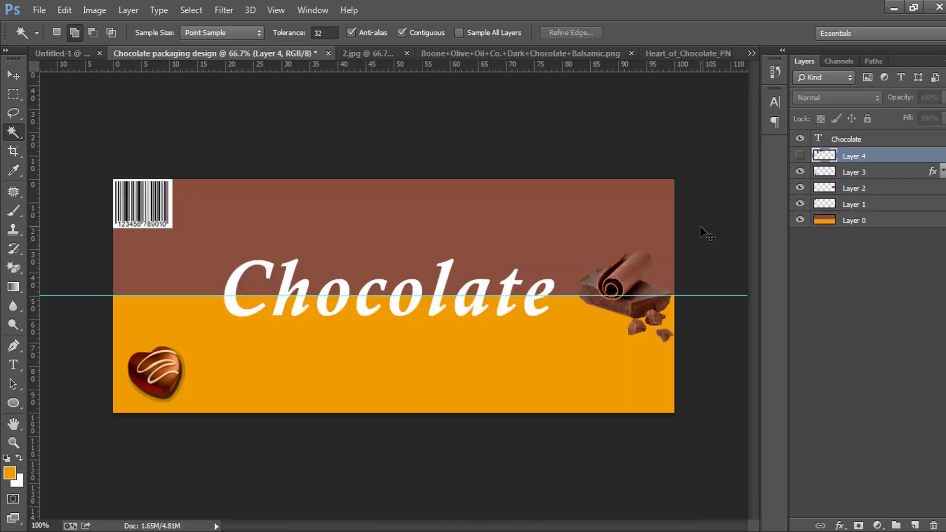
# Paste the cut-out splash into the chocolate packaging design, scale it to about 64%, and place it on the lower edge below the title.
pyautogui.hotkey('ctrl', 'v')
pyautogui.hotkey('ctrl', 't')
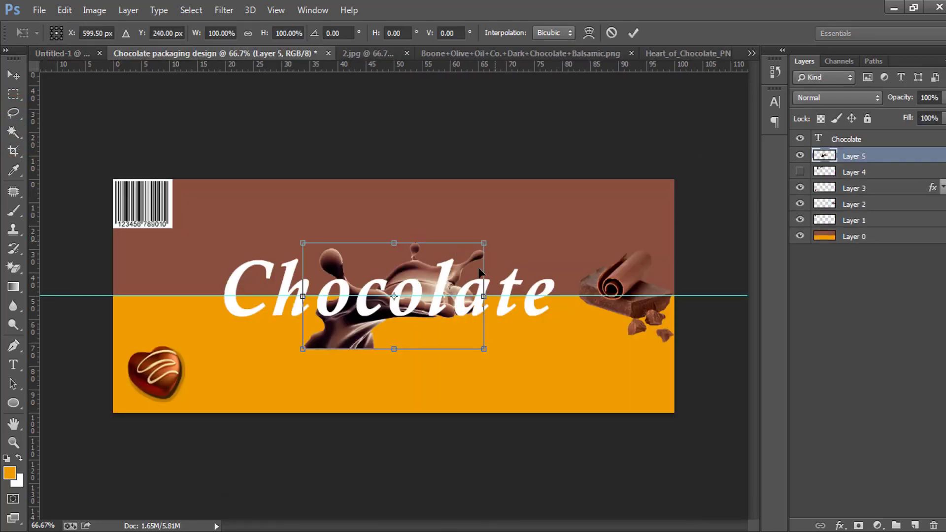
pyautogui.moveTo(401, 323); pyautogui.dragTo(340, 392)
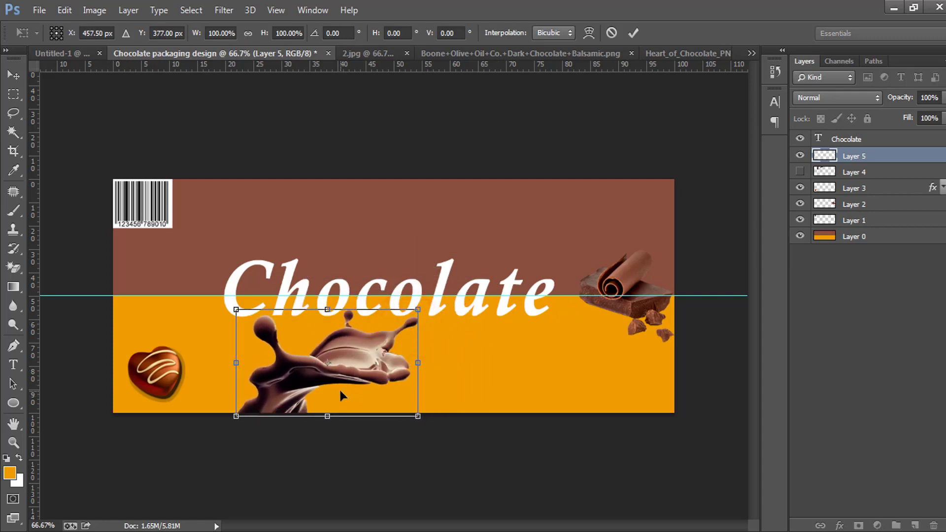
pyautogui.moveTo(417, 310); pyautogui.dragTo(353, 348)
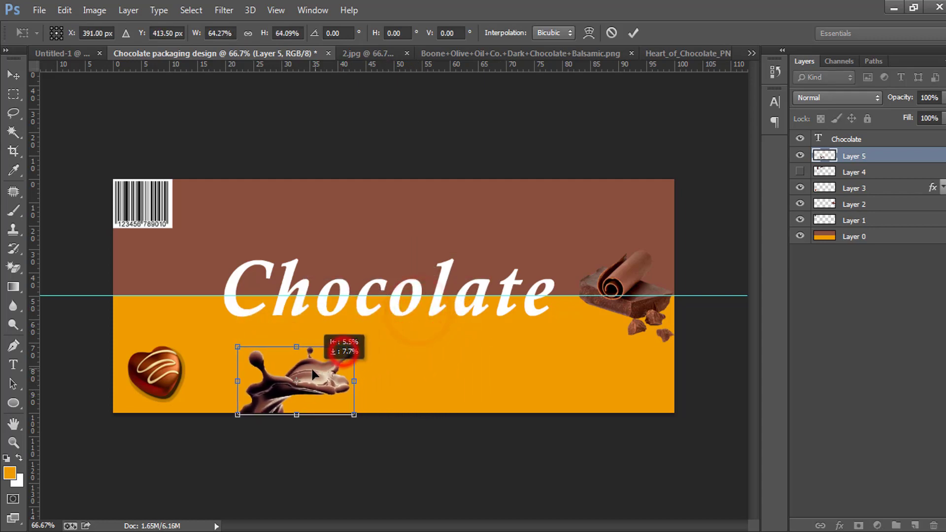
pyautogui.moveTo(314, 374); pyautogui.dragTo(310, 374)
pyautogui.click(633, 33)
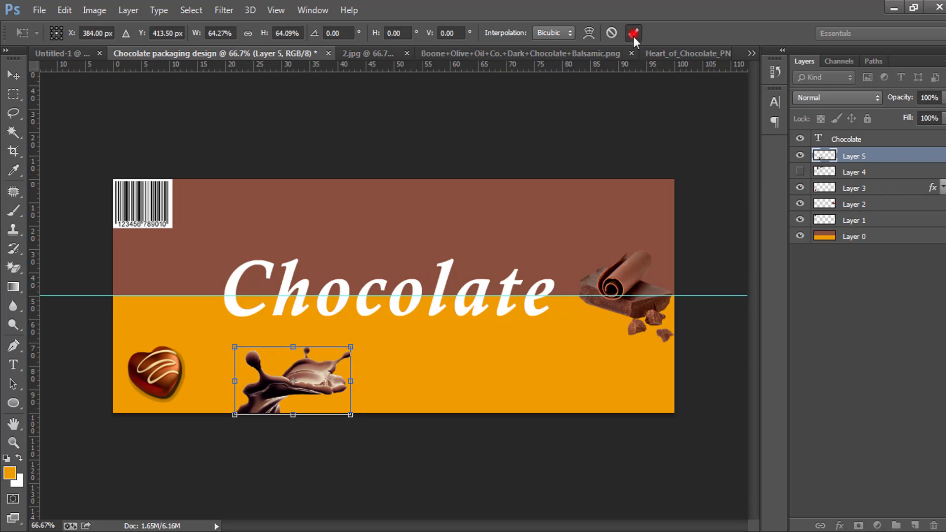
# Move the new splash to the wrapper's lower-left corner, hide the heart layer (Layer 3), and enlarge the splash to about 112%.
pyautogui.click(13, 75)
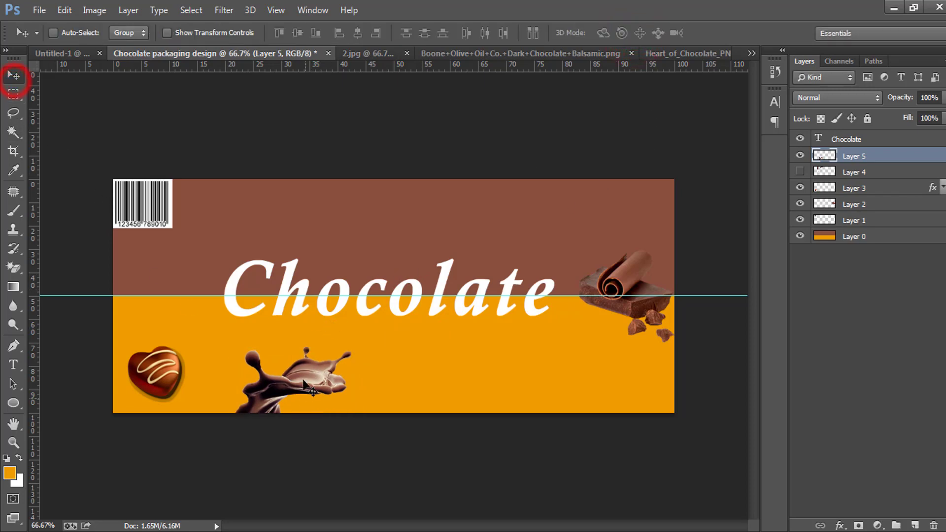
pyautogui.moveTo(306, 381); pyautogui.dragTo(254, 337)
pyautogui.click(799, 188)
pyautogui.hotkey('ctrl', 't')
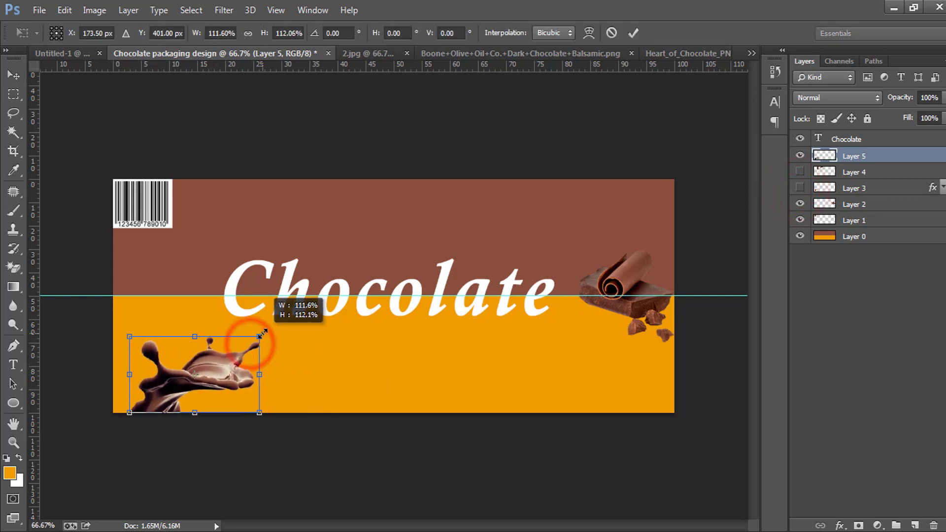
pyautogui.moveTo(225, 367); pyautogui.dragTo(221, 367)
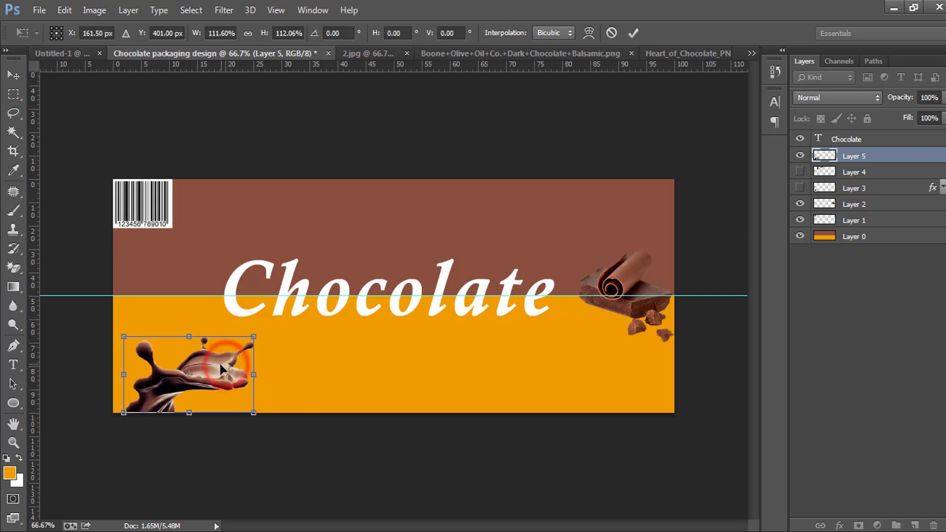
pyautogui.click(634, 33)
pyautogui.moveTo(211, 369); pyautogui.dragTo(212, 369)
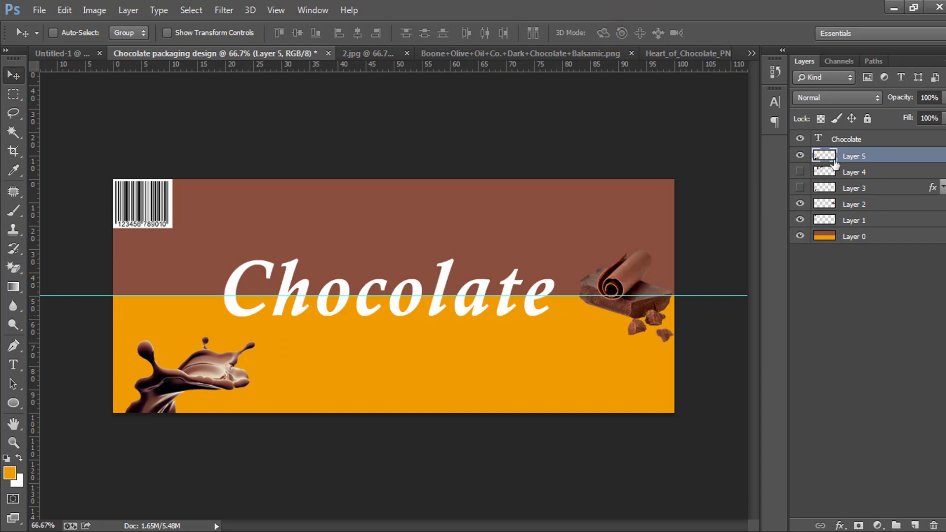
# Delete the two hidden layers, Layer 4 and Layer 3.
pyautogui.click(865, 173)
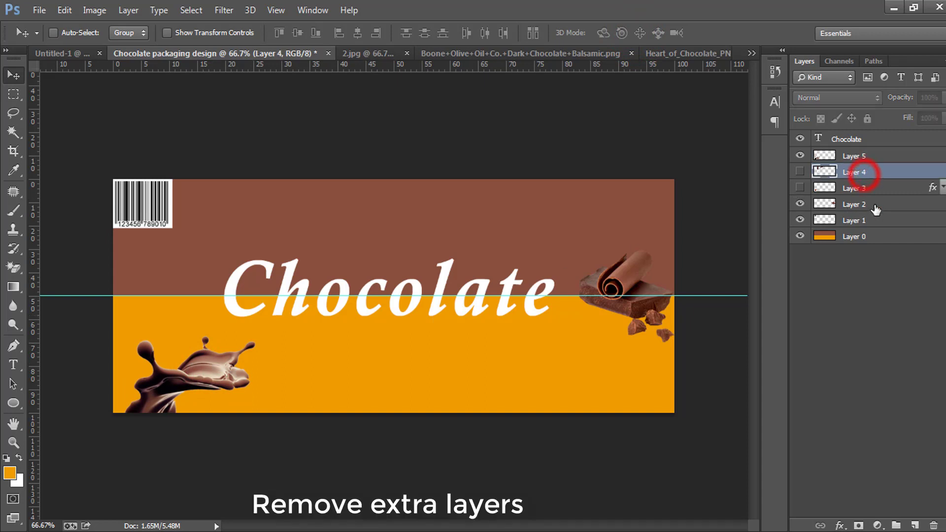
pyautogui.press('Delete')
pyautogui.press('Delete')
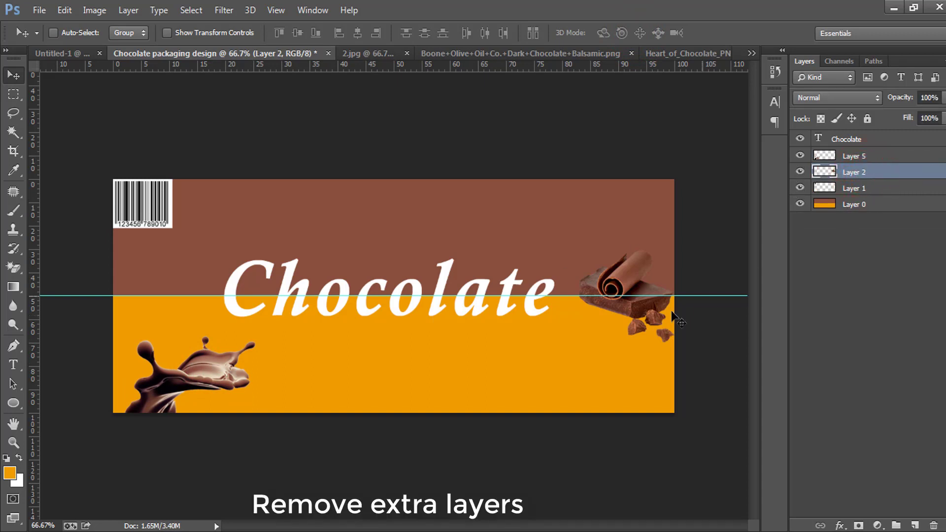
pyautogui.click(800, 156)
pyautogui.click(800, 156)
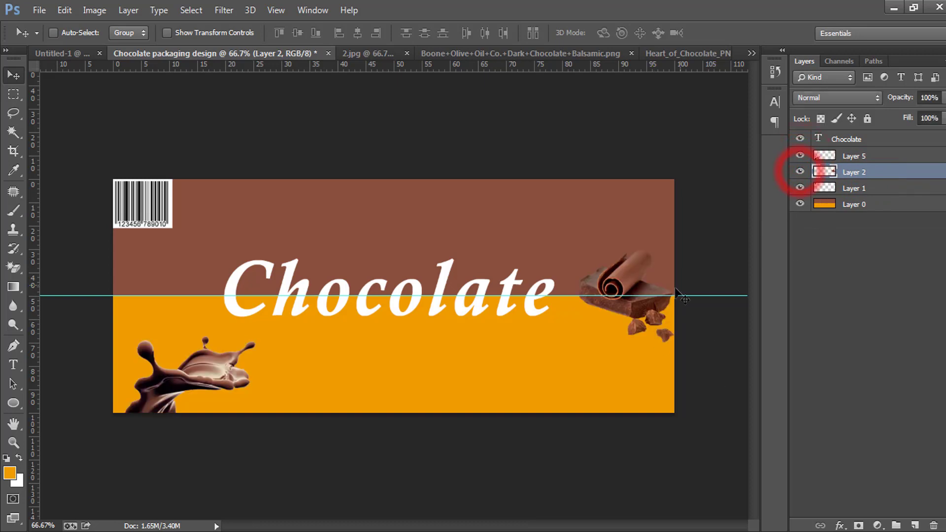
# Nudge the chocolate bar image (Layer 2) slightly downward beside the title.
pyautogui.moveTo(658, 306); pyautogui.dragTo(654, 306)
pyautogui.press('Down')
pyautogui.press('Down')
pyautogui.press('Down')
pyautogui.press('Down')
pyautogui.press('Down')
pyautogui.press('Down')
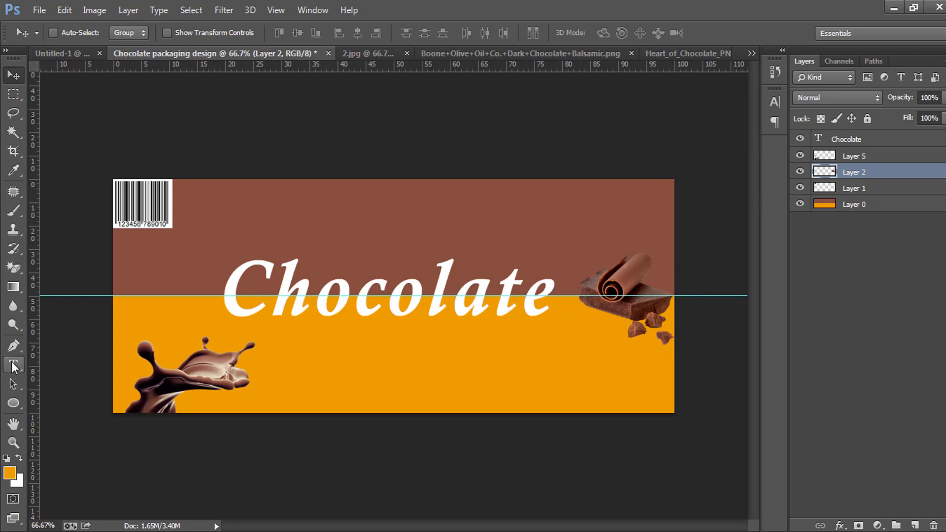
# Draw a rectangle about 335 × 91 px below the second half of the title and fill it black.
pyautogui.click(14, 402)
pyautogui.click(94, 395)
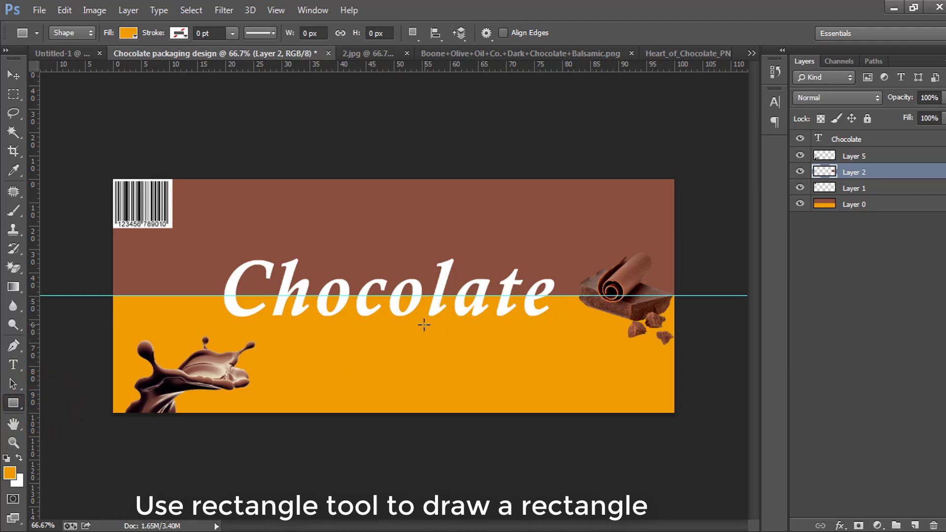
pyautogui.moveTo(412, 322); pyautogui.dragTo(569, 366)
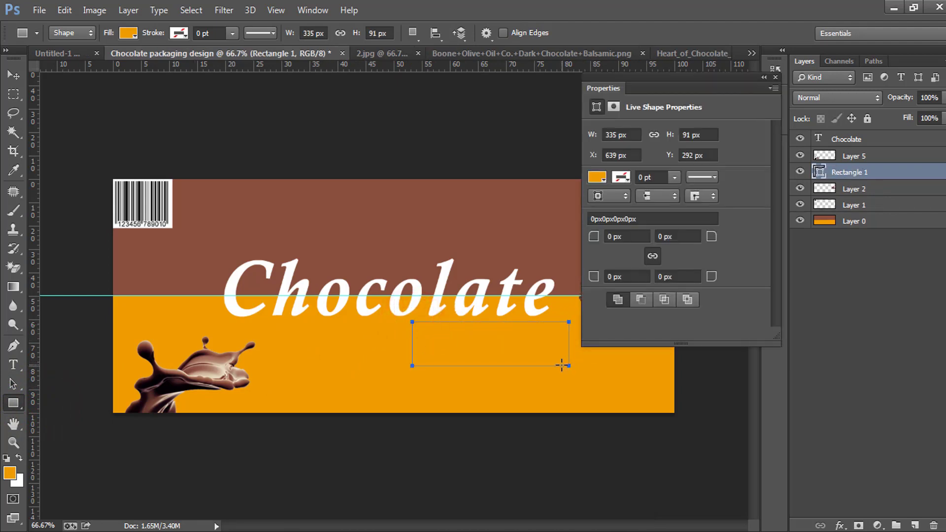
pyautogui.click(602, 178)
pyautogui.click(654, 269)
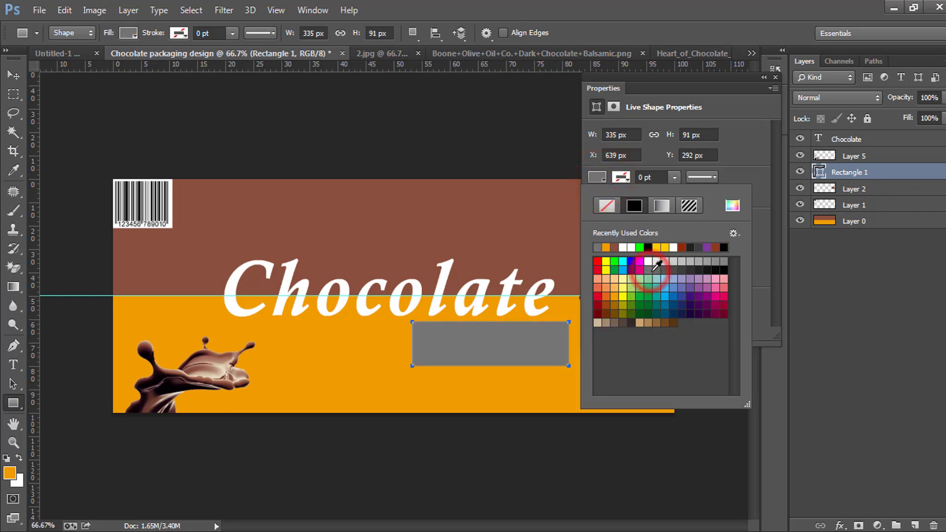
pyautogui.click(724, 270)
pyautogui.click(775, 77)
pyautogui.click(775, 78)
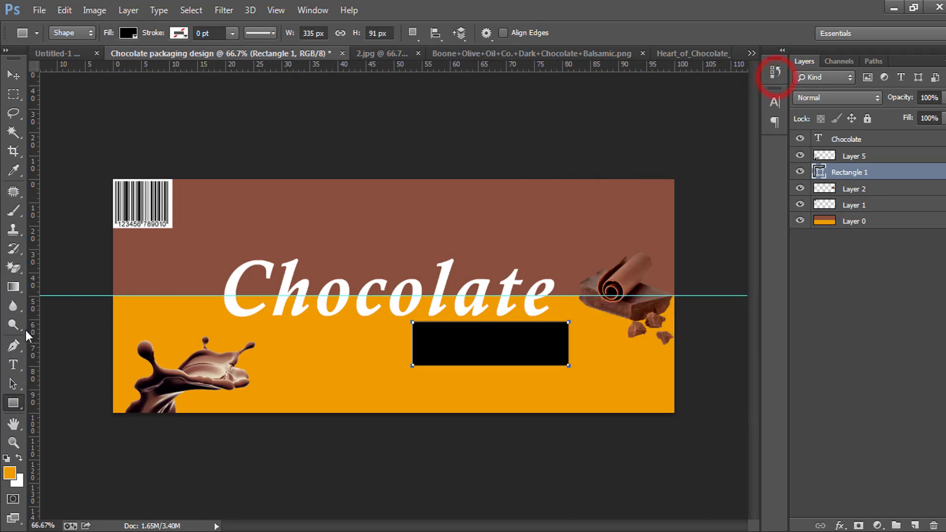
# Add the white text WHOLENUT at 12 pt inside the black rectangle and move it to the rectangle's lower part.
pyautogui.click(14, 364)
pyautogui.click(477, 343)
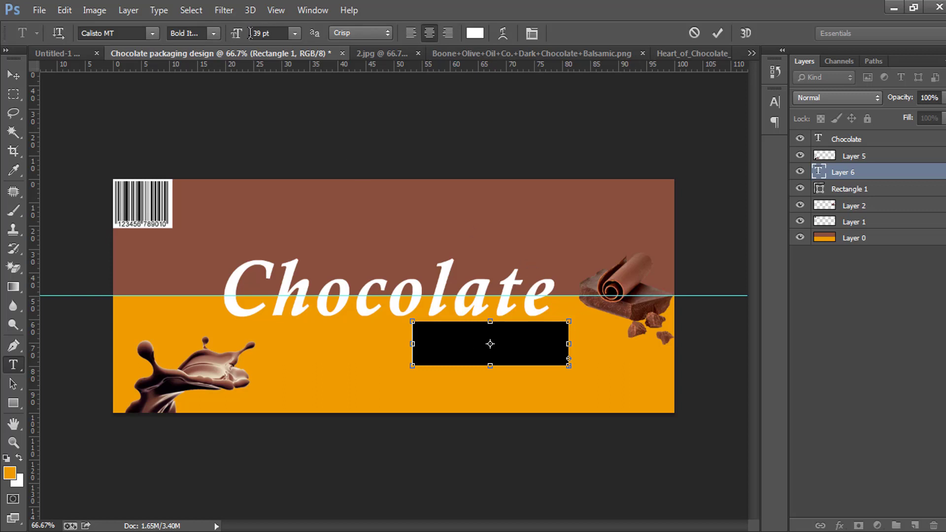
pyautogui.moveTo(236, 33)
pyautogui.mouseDown()
pyautogui.moveTo(215, 33)
pyautogui.moveTo(236, 41)
pyautogui.mouseUp()
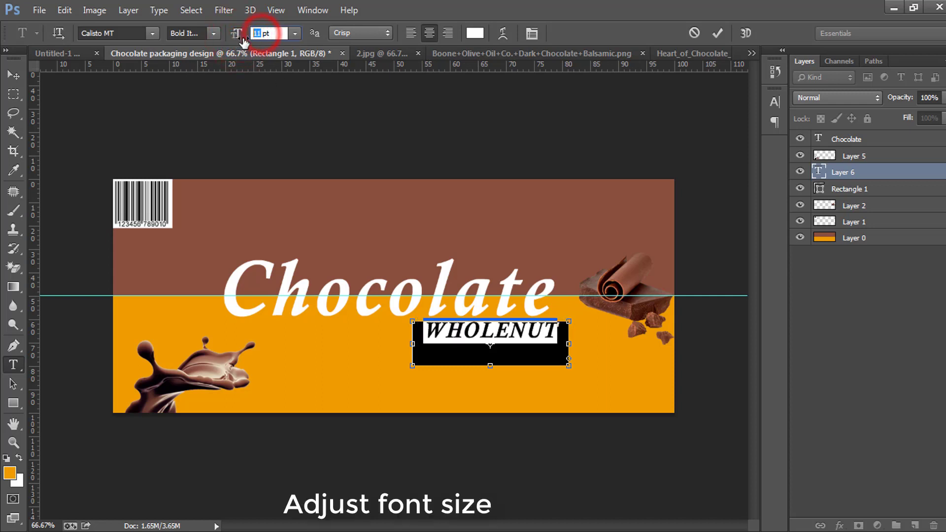
pyautogui.write('13')
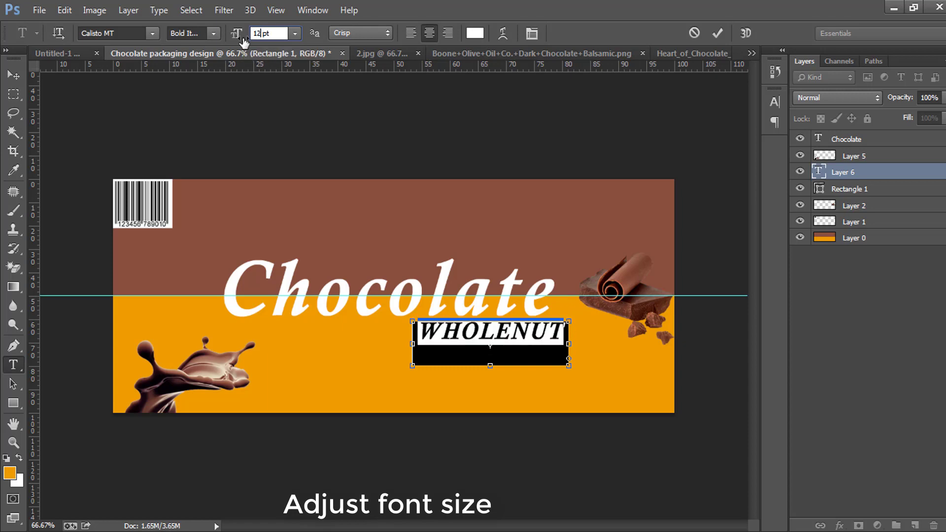
pyautogui.click(715, 33)
pyautogui.click(14, 74)
pyautogui.moveTo(486, 341); pyautogui.dragTo(489, 363)
# Lower the top edge of the black rectangle so that it fits closely around the WHOLENUT text.
pyautogui.click(842, 190)
pyautogui.hotkey('ctrl', 't')
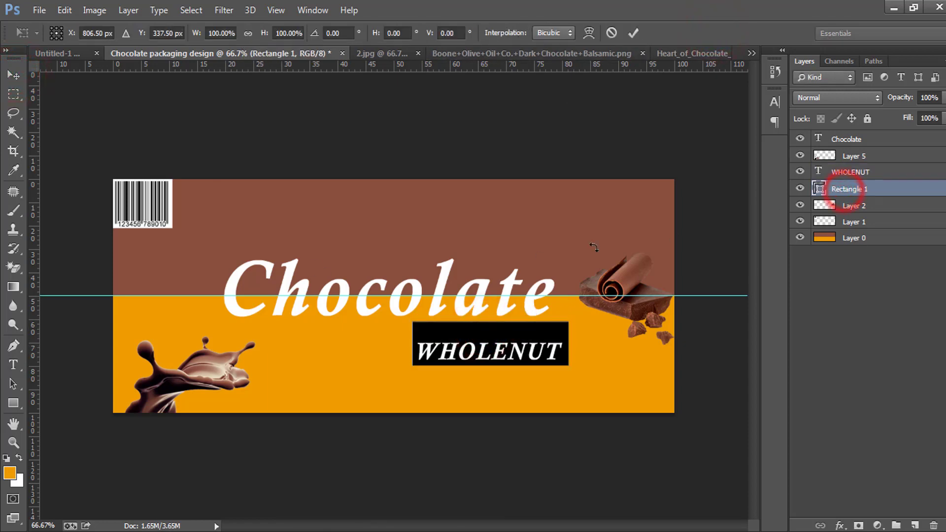
pyautogui.moveTo(491, 321); pyautogui.dragTo(490, 337)
pyautogui.click(632, 33)
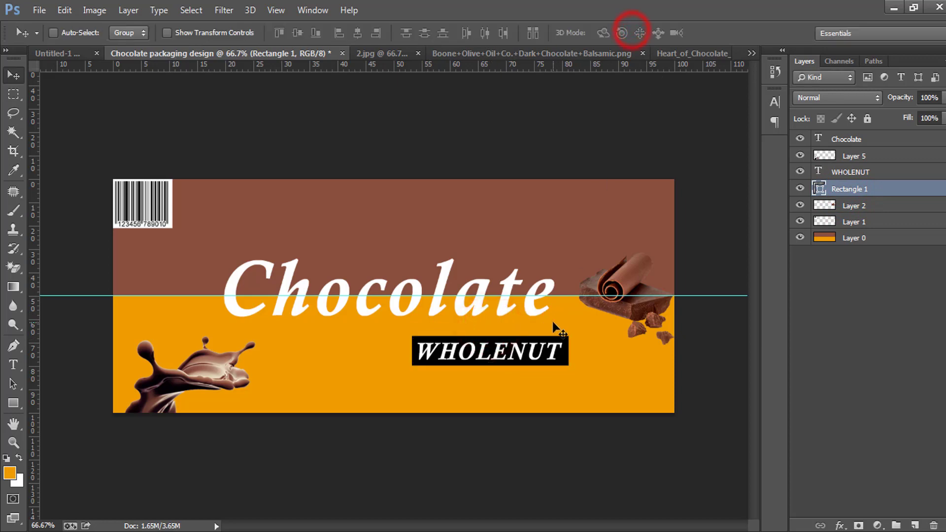
# Select the WHOLENUT text together with its black rectangle and scale both down slightly.
pyautogui.keyDown('shift'); pyautogui.click(846, 171); pyautogui.keyUp('shift')
pyautogui.moveTo(544, 345); pyautogui.dragTo(558, 338)
pyautogui.hotkey('ctrl', 't')
pyautogui.click(633, 32)
# Shorten the WHOLENUT text box to its single line and nudge the text up within the black rectangle.
pyautogui.click(817, 173)
pyautogui.doubleClick(817, 173)
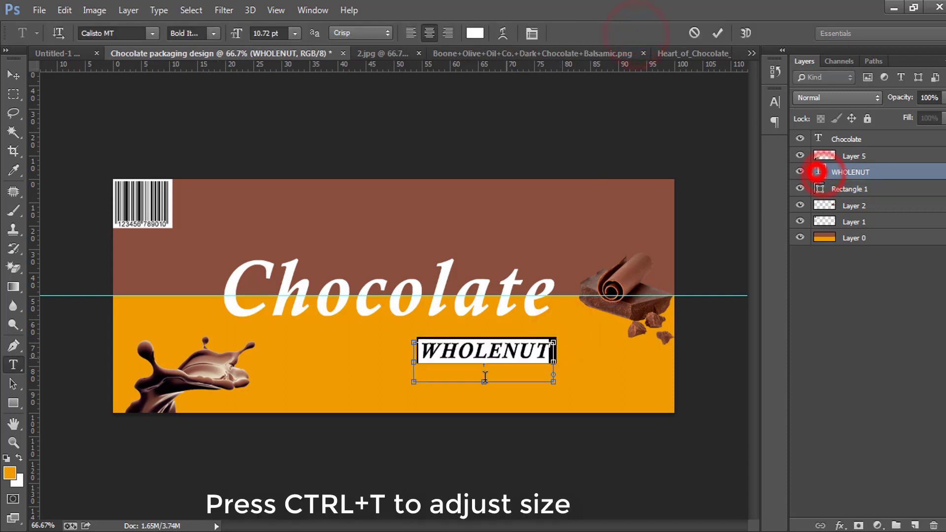
pyautogui.moveTo(481, 379); pyautogui.dragTo(441, 355)
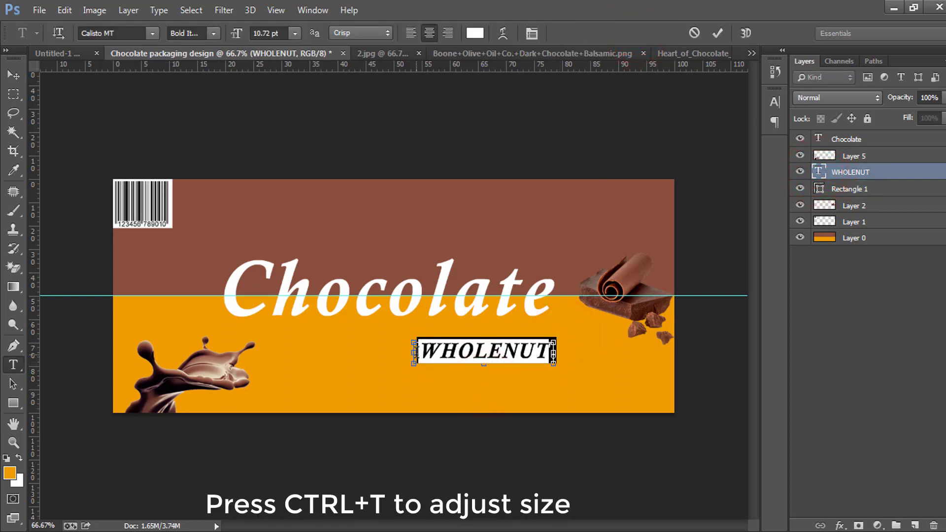
pyautogui.click(416, 352)
pyautogui.click(719, 33)
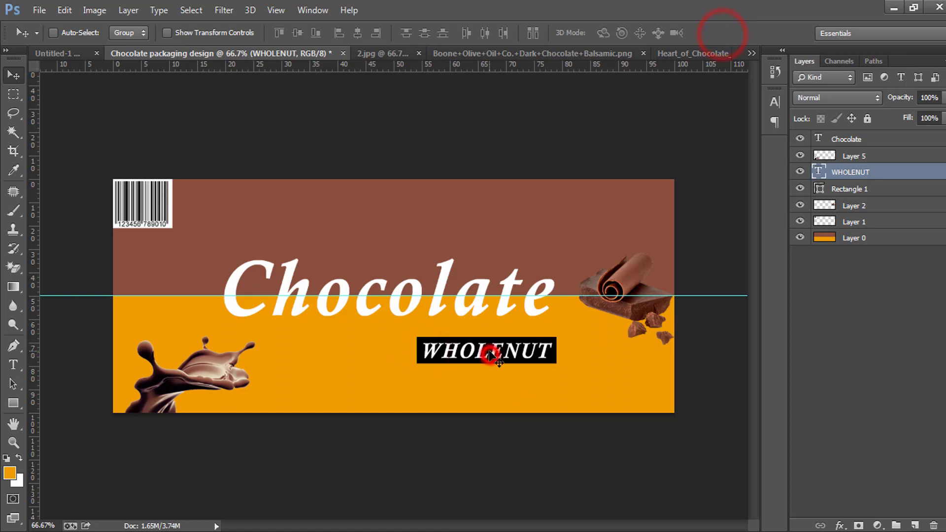
pyautogui.moveTo(490, 354); pyautogui.dragTo(486, 359)
# Reduce the black rectangle's height to about 84% around the WHOLENUT text.
pyautogui.click(871, 196)
pyautogui.hotkey('ctrl', 't')
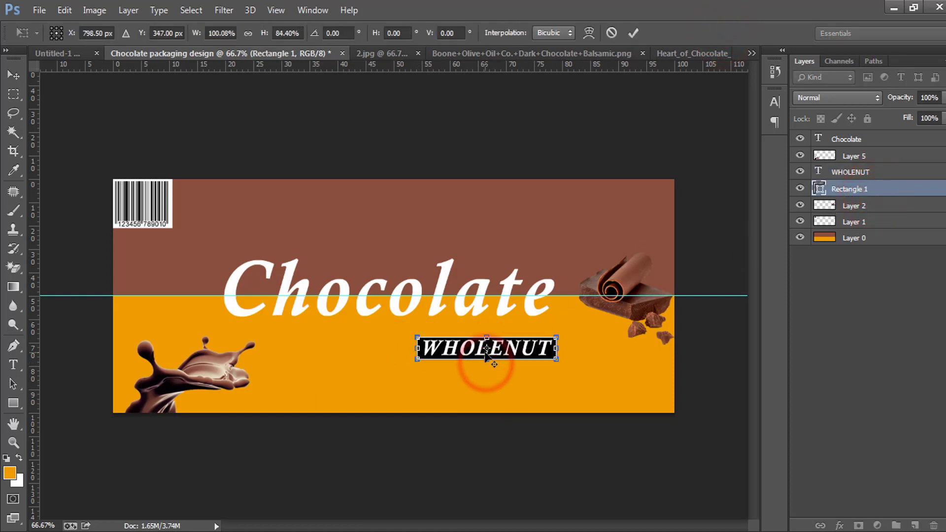
pyautogui.press('Return')
# Narrow the black rectangle to about 97% of its width by pulling in its left edge towards the WHOLENUT text.
pyautogui.hotkey('ctrl', 't')
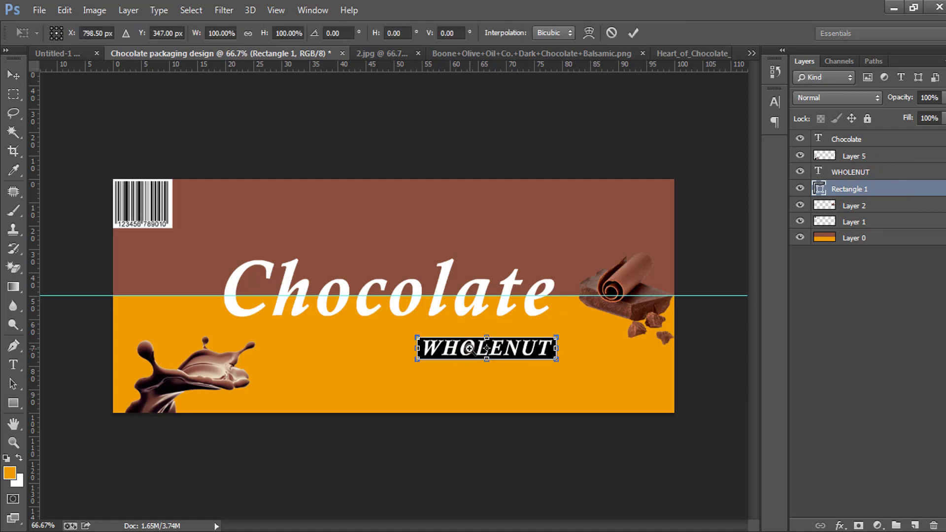
pyautogui.keyDown('ctrl'); pyautogui.click(472, 345); pyautogui.keyUp('ctrl')
pyautogui.keyDown('ctrl'); pyautogui.click(472, 346); pyautogui.keyUp('ctrl')
pyautogui.keyDown('ctrl'); pyautogui.click(472, 346); pyautogui.keyUp('ctrl')
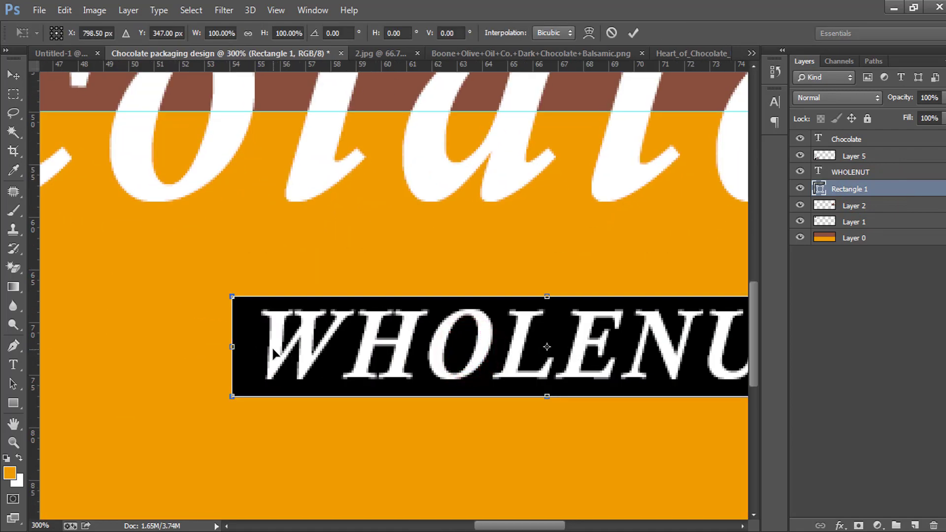
pyautogui.keyDown('ctrl'); pyautogui.keyDown('alt'); pyautogui.click(382, 350); pyautogui.keyUp('alt'); pyautogui.keyUp('ctrl')
pyautogui.keyDown('ctrl'); pyautogui.click(400, 343); pyautogui.keyUp('ctrl')
pyautogui.scroll(5, 446, 346)
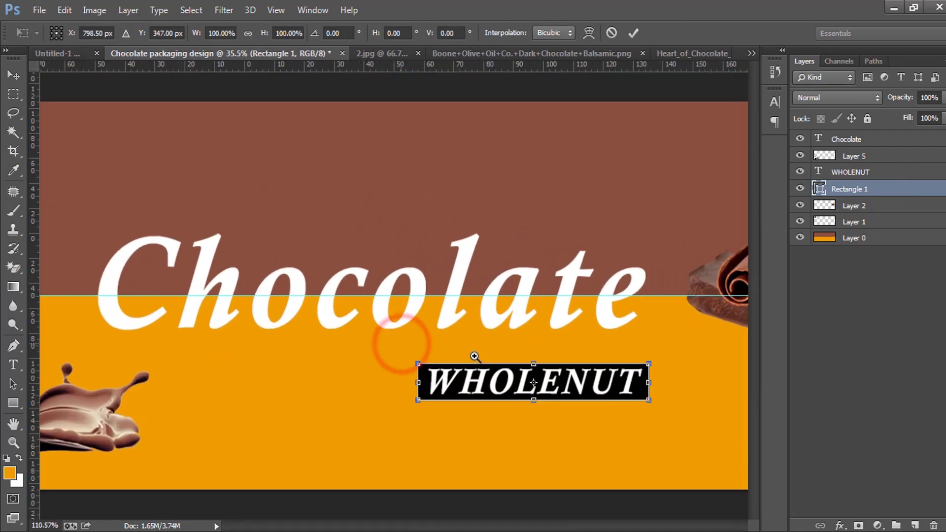
pyautogui.keyDown('ctrl'); pyautogui.click(557, 333); pyautogui.keyUp('ctrl')
pyautogui.hscroll(2, 549, 295)
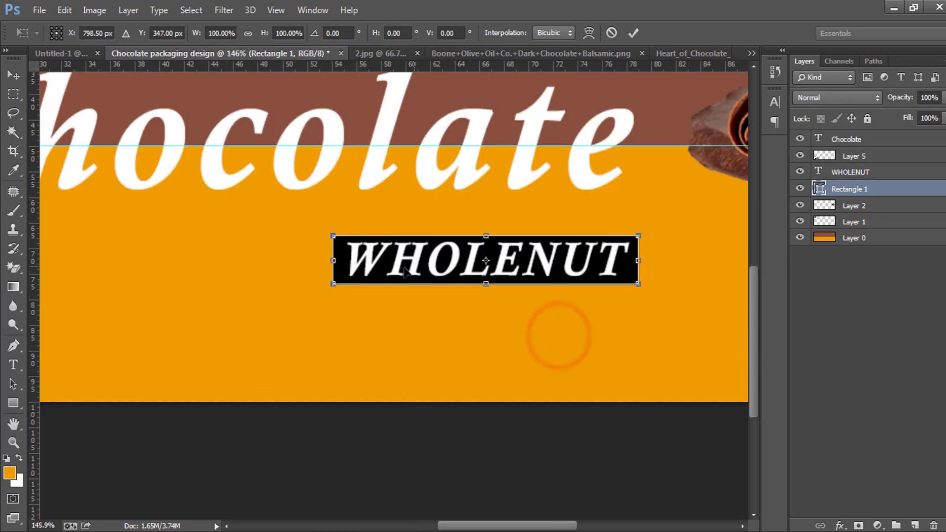
pyautogui.moveTo(333, 260); pyautogui.dragTo(340, 260)
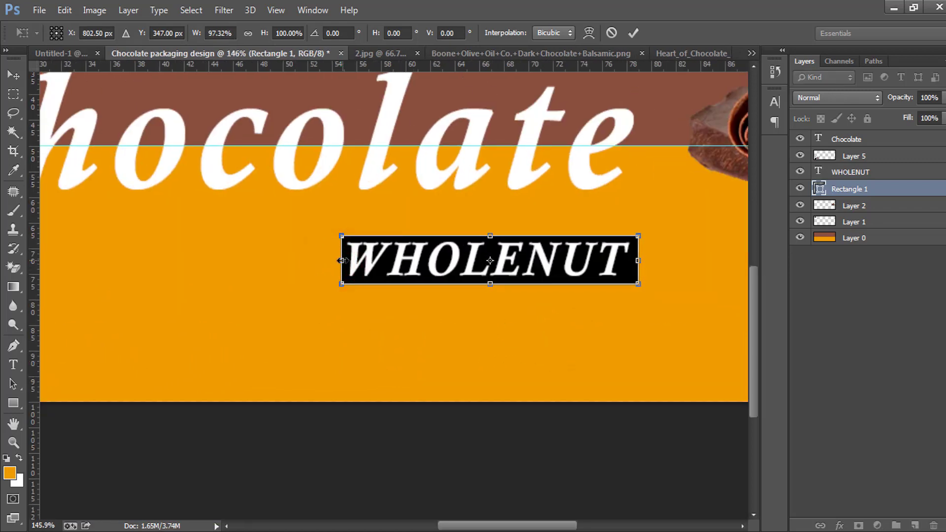
pyautogui.press('Return')
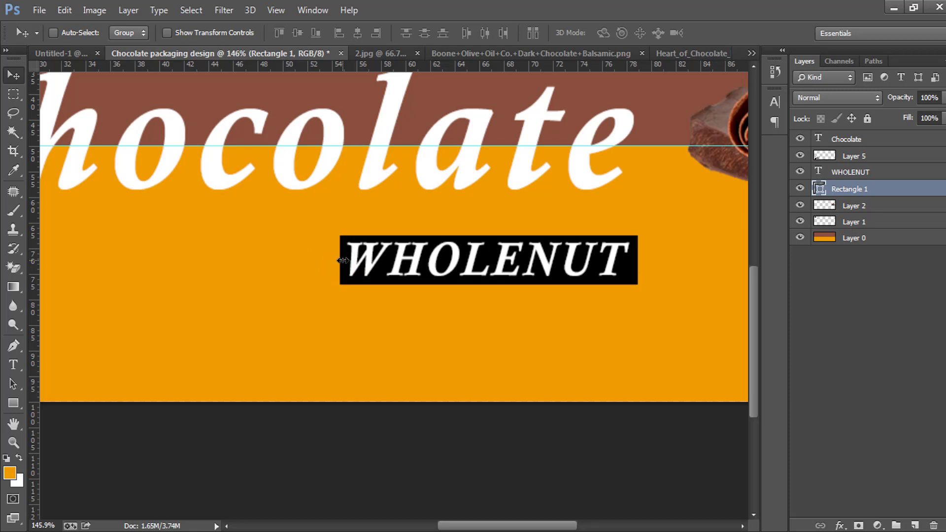
pyautogui.hotkey('ctrl', 't')
pyautogui.hotkey('ctrl', '0')
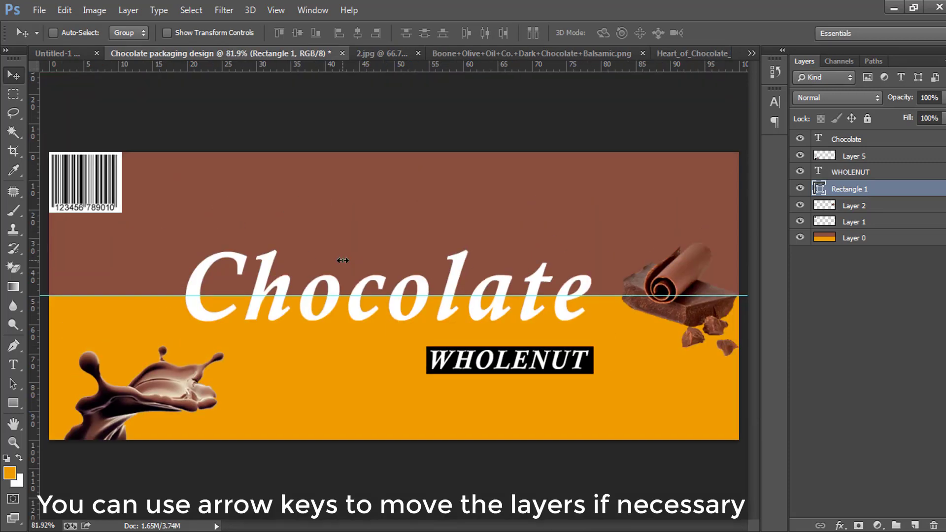
# Add the text Cadbury in a text box on the brown area above the title.
pyautogui.click(13, 364)
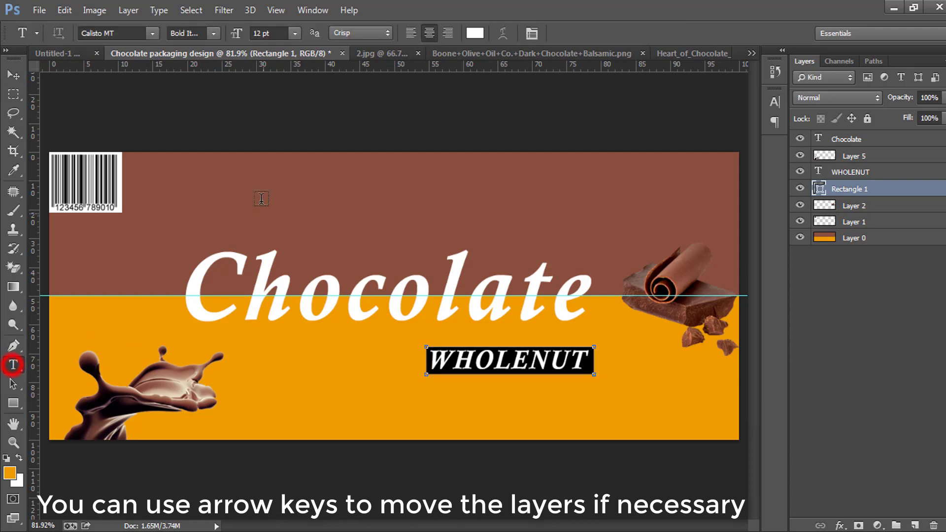
pyautogui.moveTo(204, 182); pyautogui.dragTo(463, 235)
pyautogui.write('cAD')
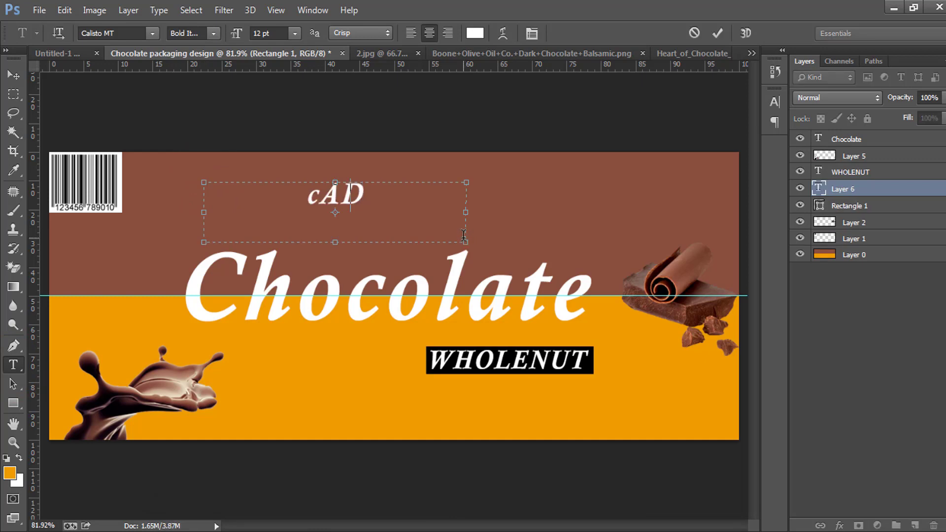
pyautogui.press('BackSpace')
pyautogui.press('BackSpace')
pyautogui.press('BackSpace')
pyautogui.write('Cadbury')
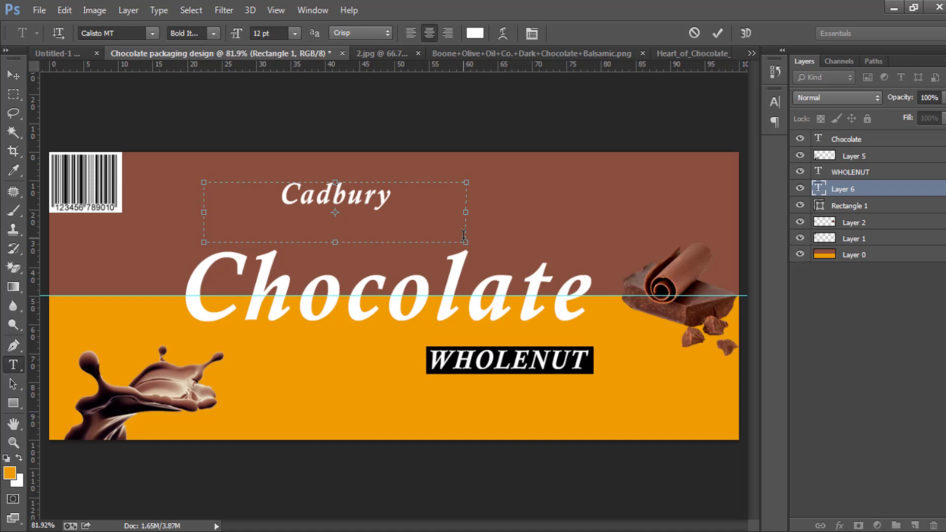
# Set the Cadbury text in Albemarle Swash at 10 pt and place it just above the start of the title.
pyautogui.hotkey('ctrl', 'a')
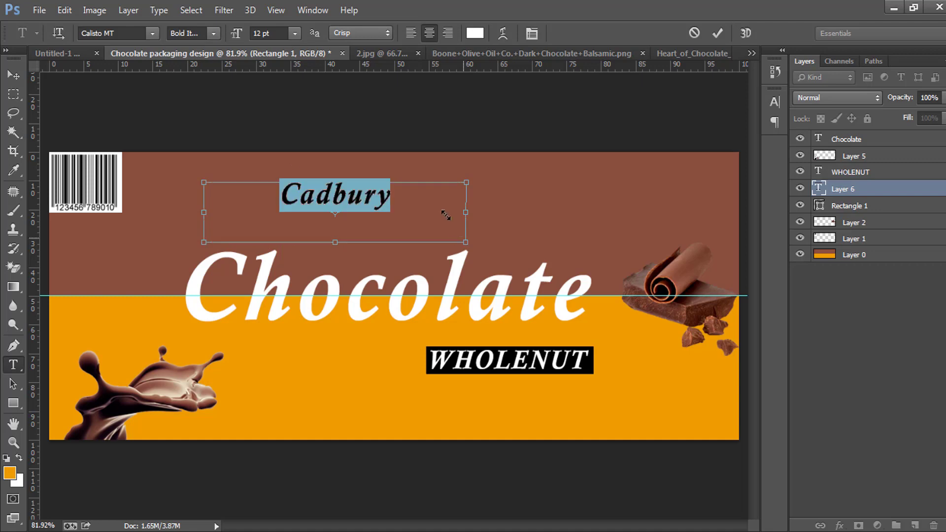
pyautogui.click(129, 32)
pyautogui.write('Albemarle Swash')
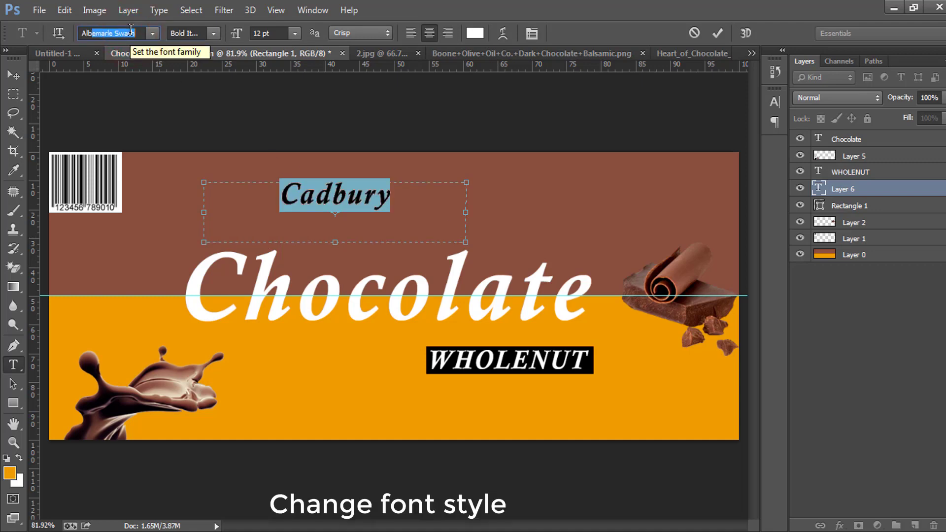
pyautogui.press('Return')
pyautogui.moveTo(239, 42); pyautogui.dragTo(275, 40)
pyautogui.click(717, 34)
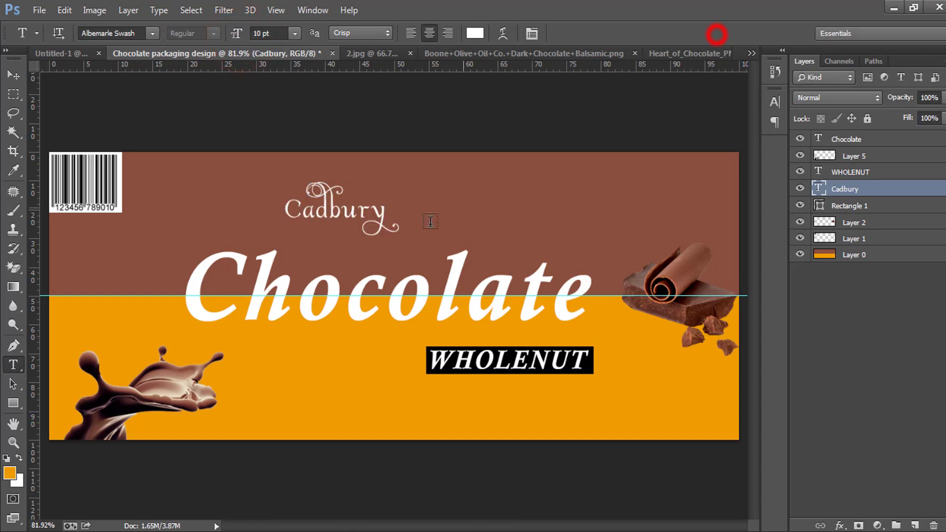
pyautogui.click(14, 75)
pyautogui.moveTo(348, 211); pyautogui.dragTo(261, 223)
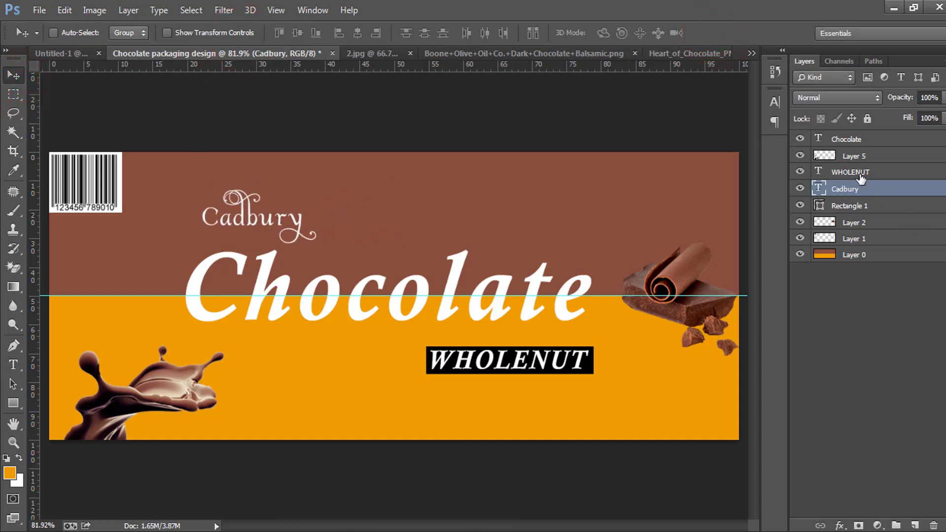
# Add an Outer Glow to the Chocolate title with Normal blend mode, 100% opacity and black (000000) colour.
pyautogui.click(869, 138)
pyautogui.doubleClick(931, 139)
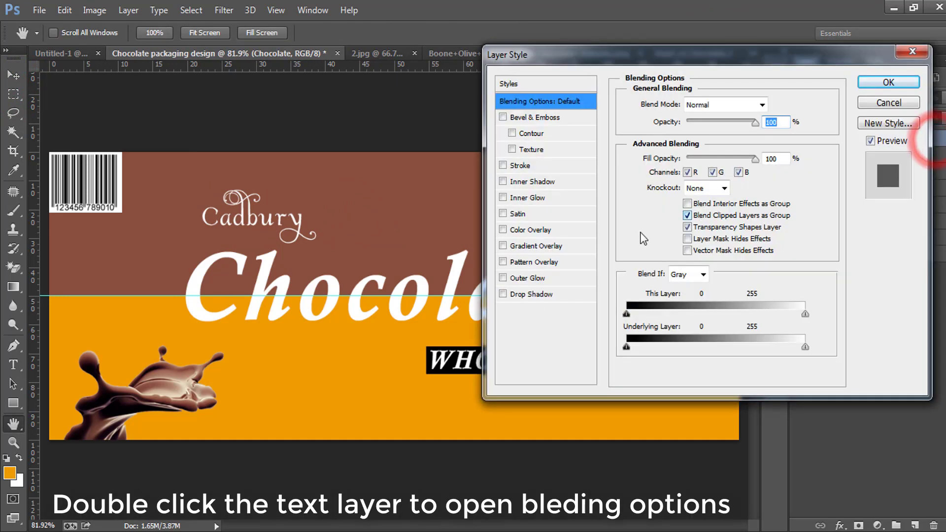
pyautogui.click(527, 278)
pyautogui.click(710, 104)
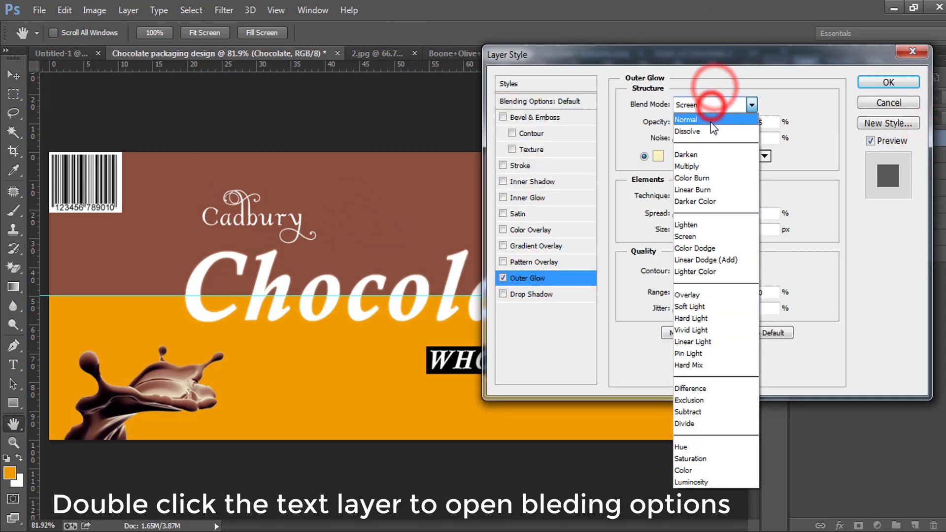
pyautogui.click(711, 120)
pyautogui.moveTo(728, 122); pyautogui.dragTo(745, 122)
pyautogui.click(657, 157)
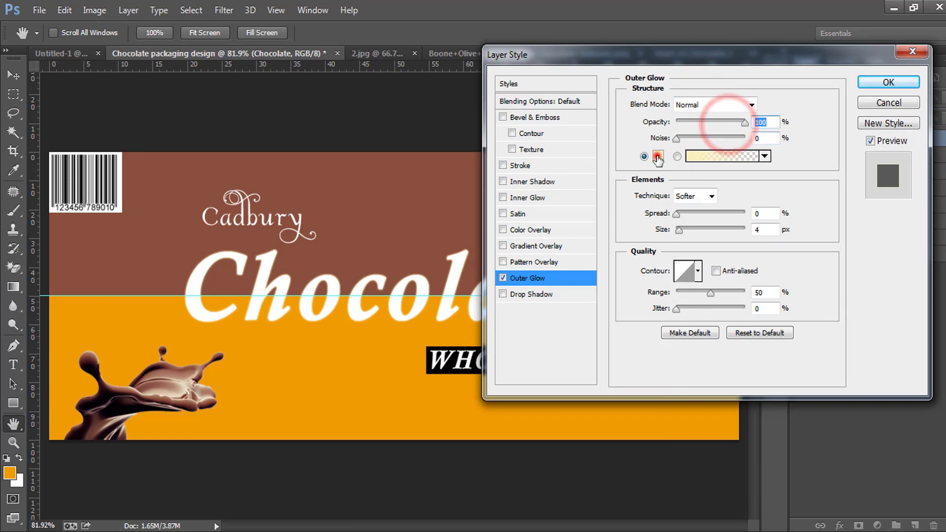
pyautogui.moveTo(657, 338); pyautogui.dragTo(561, 370)
pyautogui.click(877, 177)
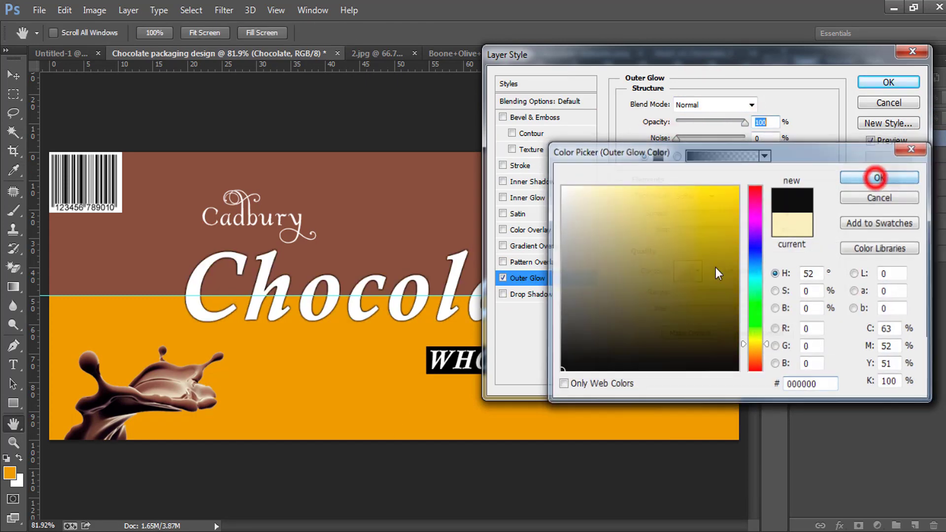
# Set the title's Outer Glow spread to 47% and size to 8 px, and choose the inverted cone contour.
pyautogui.moveTo(677, 213)
pyautogui.mouseDown()
pyautogui.moveTo(712, 215)
pyautogui.moveTo(681, 230)
pyautogui.mouseUp()
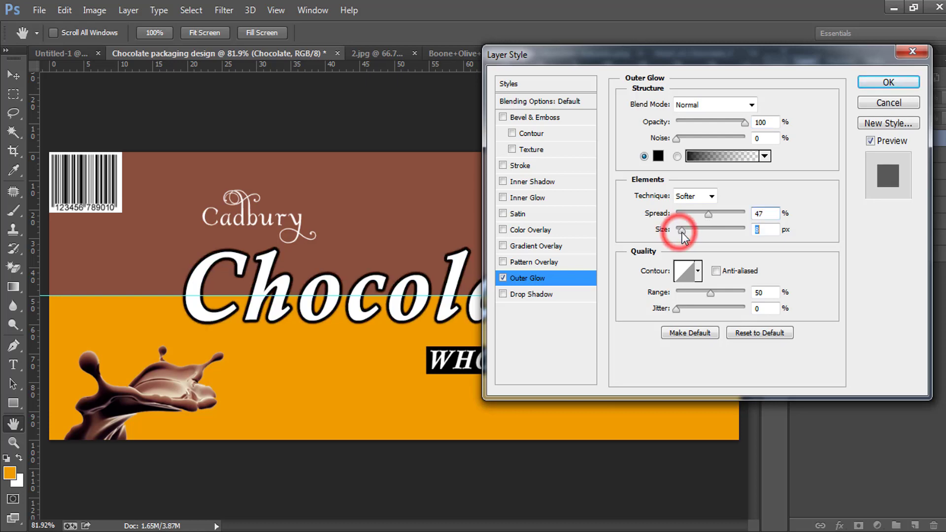
pyautogui.click(698, 273)
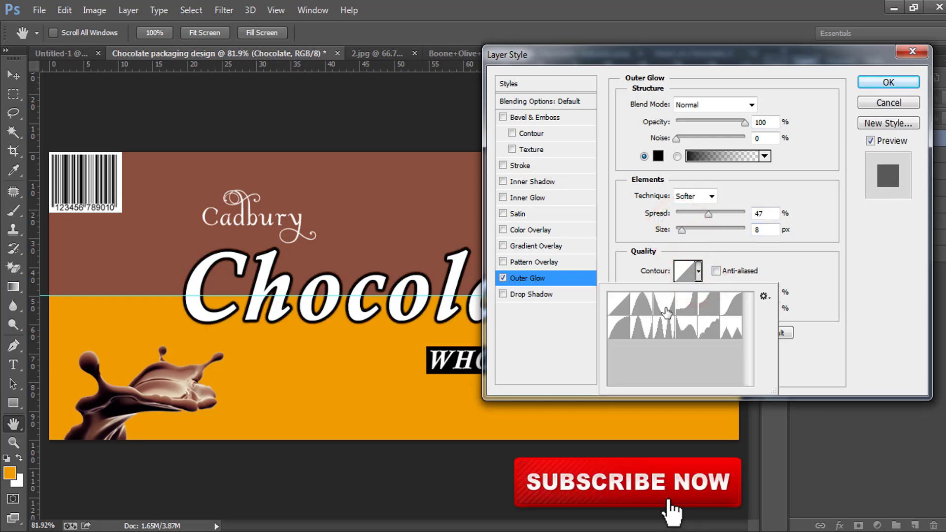
pyautogui.click(664, 306)
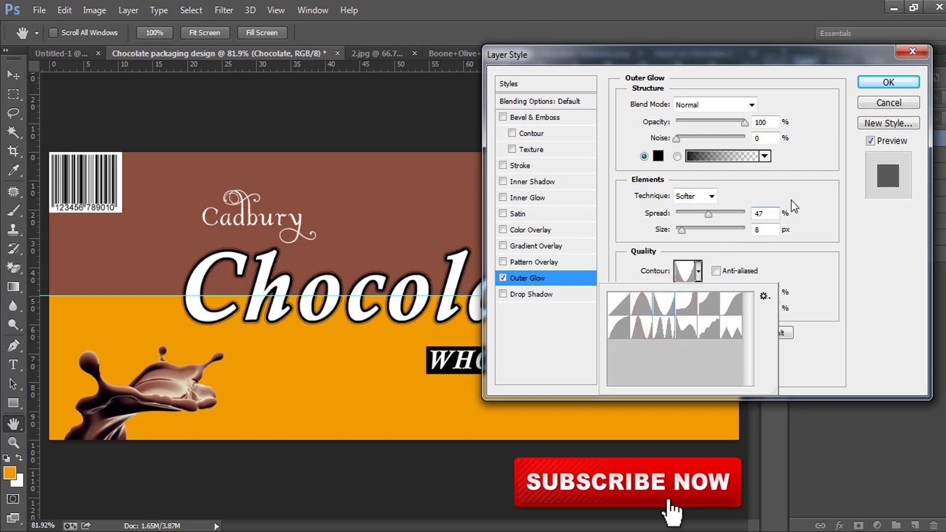
pyautogui.click(834, 245)
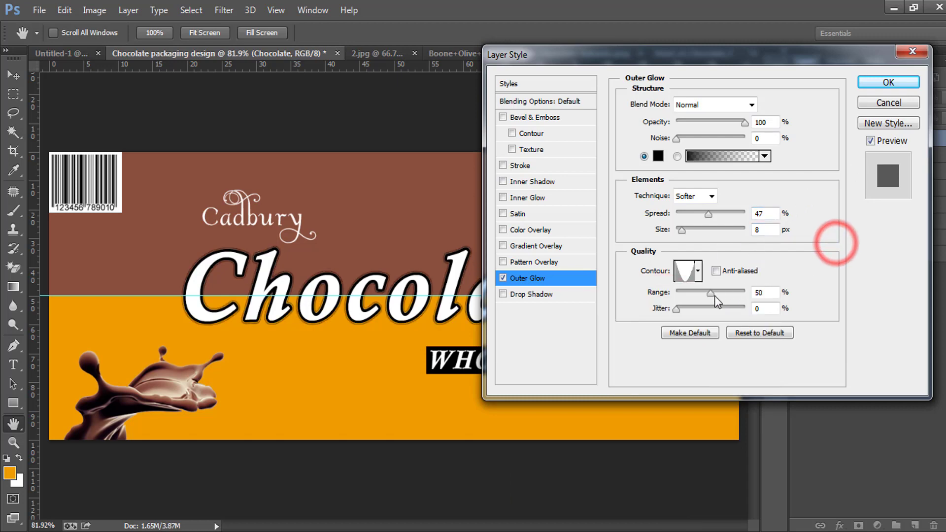
# Set the Outer Glow contour range to 55%, apply the layer style, and collapse the Chocolate layer's effects list.
pyautogui.moveTo(711, 292); pyautogui.dragTo(725, 298)
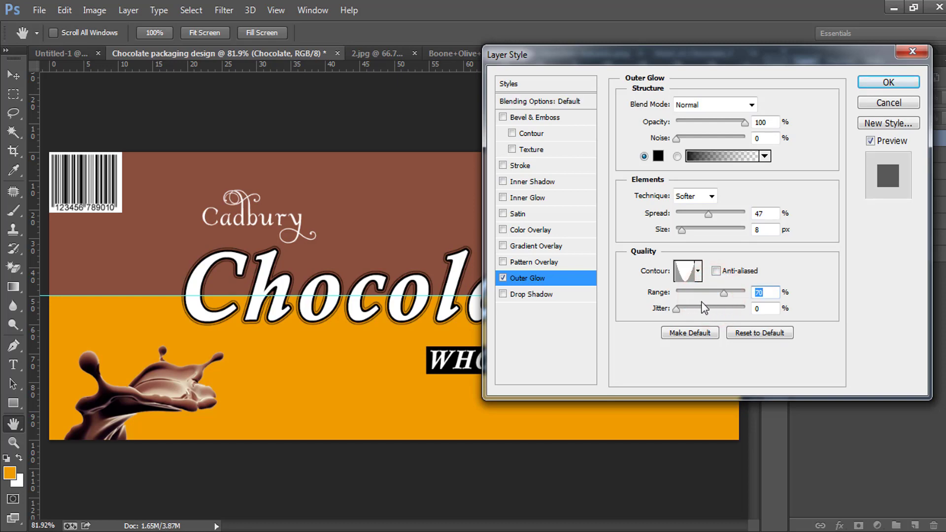
pyautogui.click(693, 294)
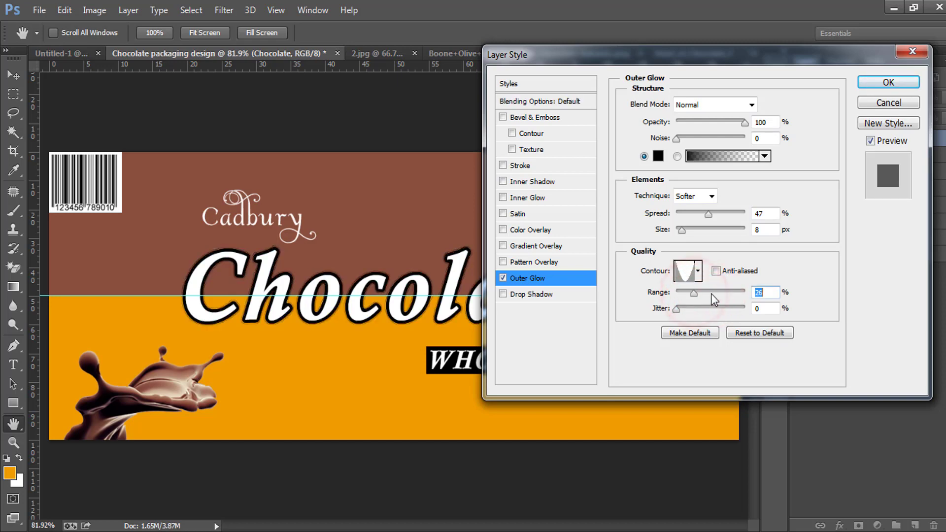
pyautogui.moveTo(693, 294); pyautogui.dragTo(745, 297)
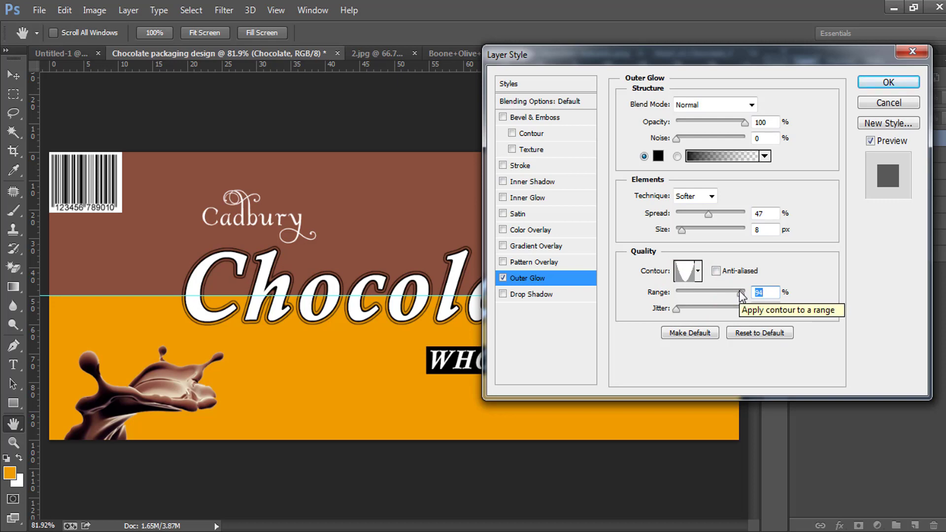
pyautogui.write('55')
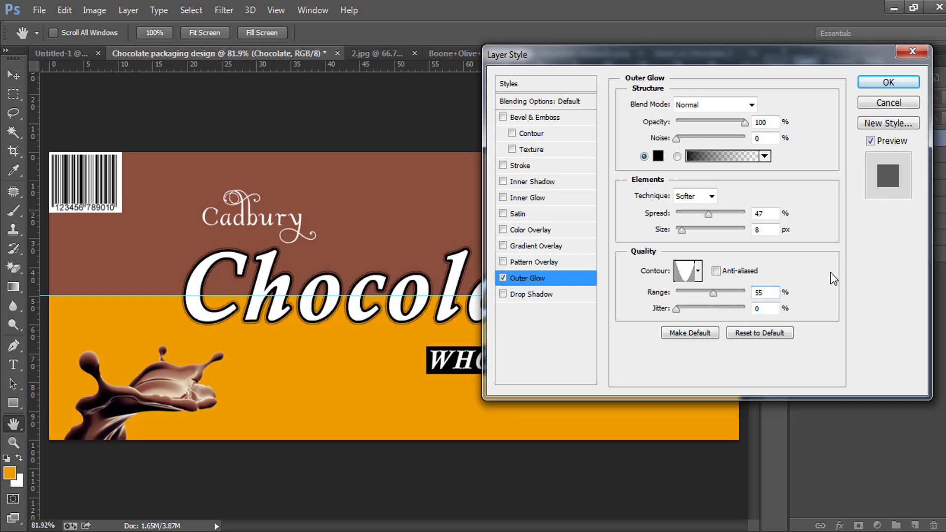
pyautogui.click(706, 196)
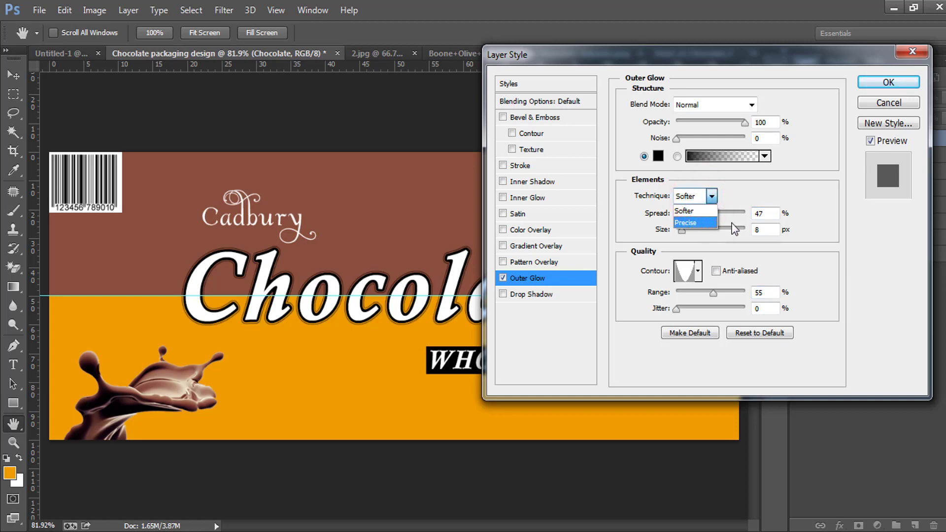
pyautogui.click(845, 258)
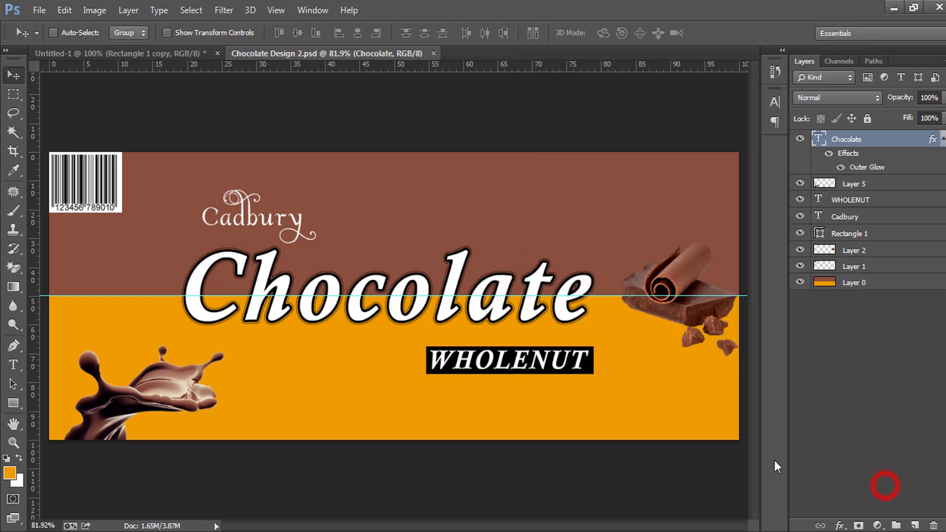
pyautogui.click(942, 139)
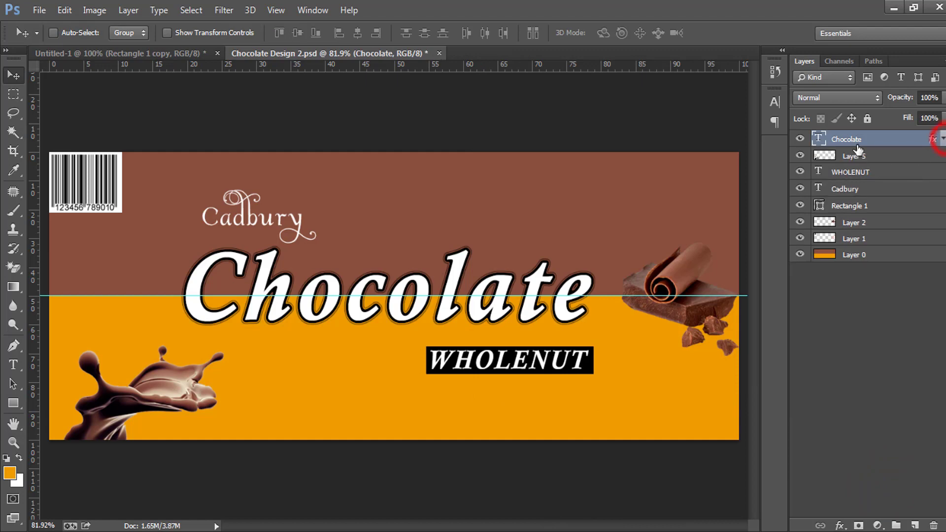
# Try faux bold on the Chocolate title text.
pyautogui.doubleClick(819, 140)
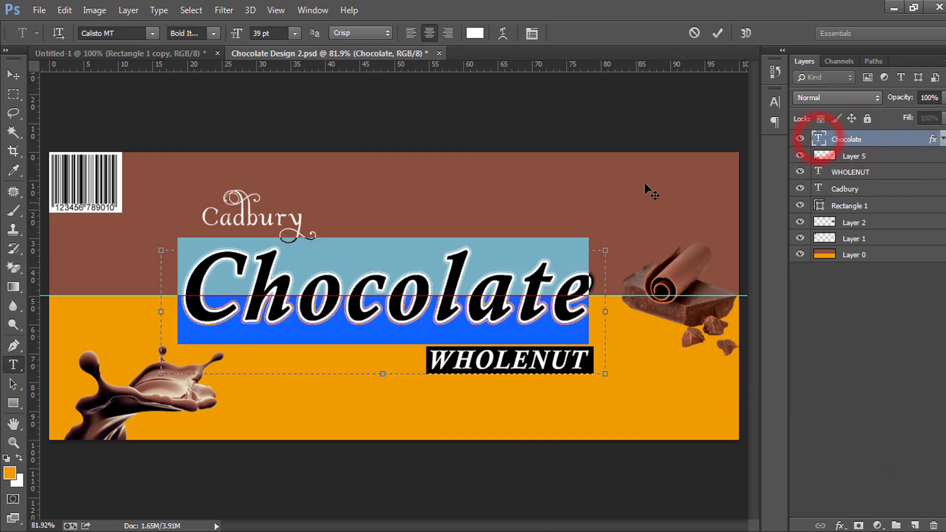
pyautogui.click(532, 34)
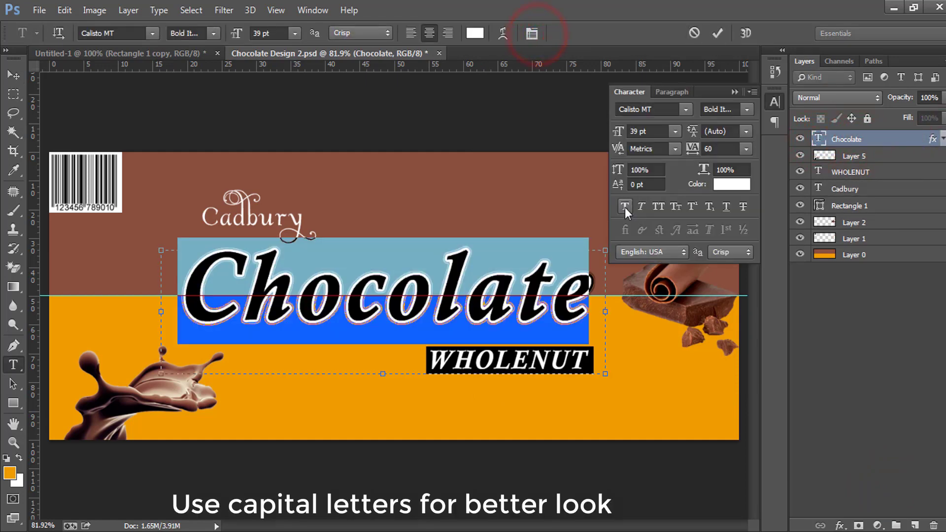
pyautogui.click(624, 207)
pyautogui.click(624, 206)
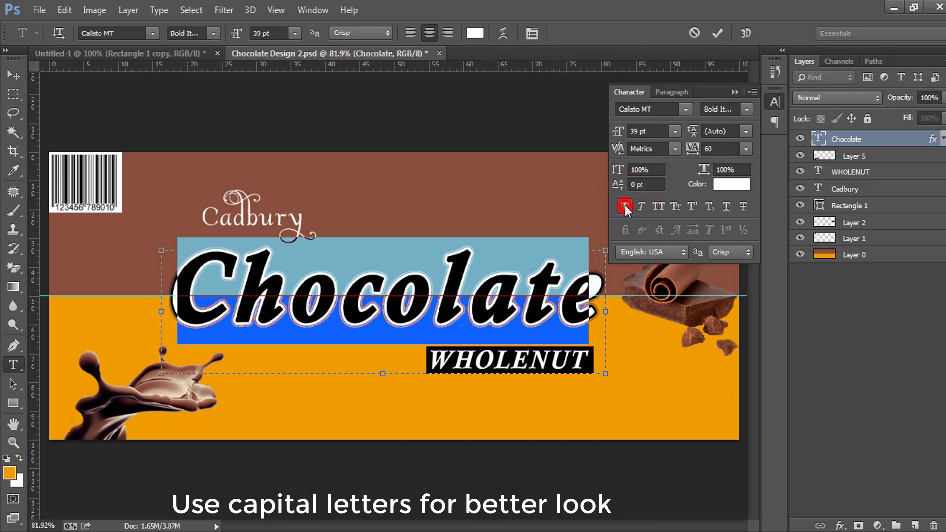
pyautogui.click(719, 33)
pyautogui.press('v')
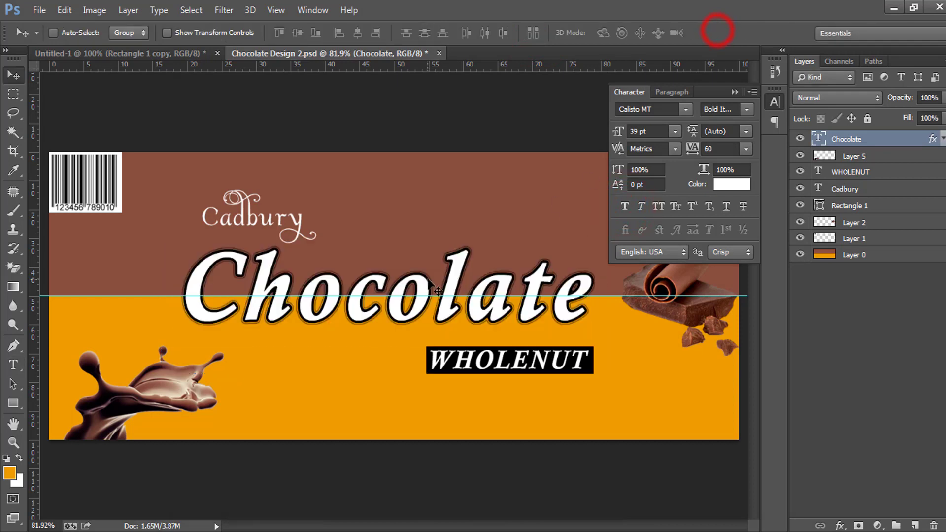
pyautogui.click(733, 90)
# Replace the title text with CHOCOLATE in capital letters and set its font size to 27 pt.
pyautogui.doubleClick(820, 139)
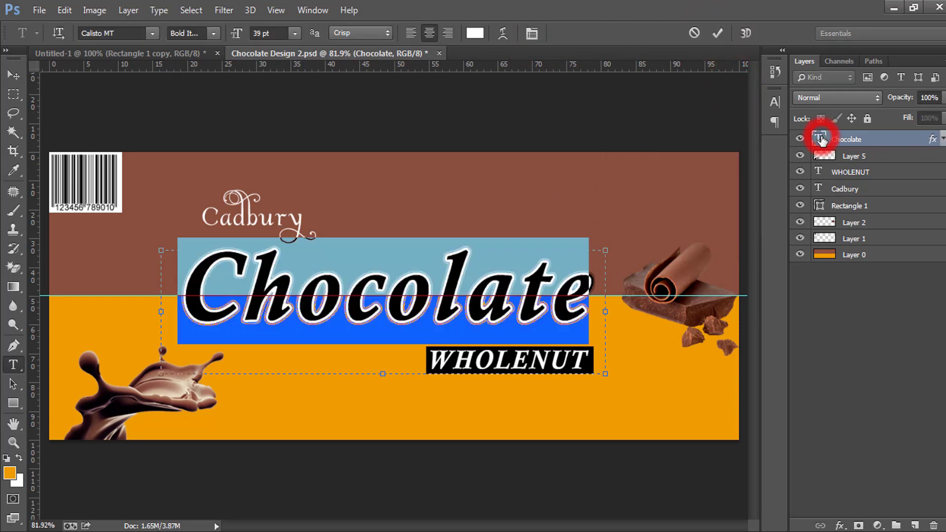
pyautogui.write('CHOCO')
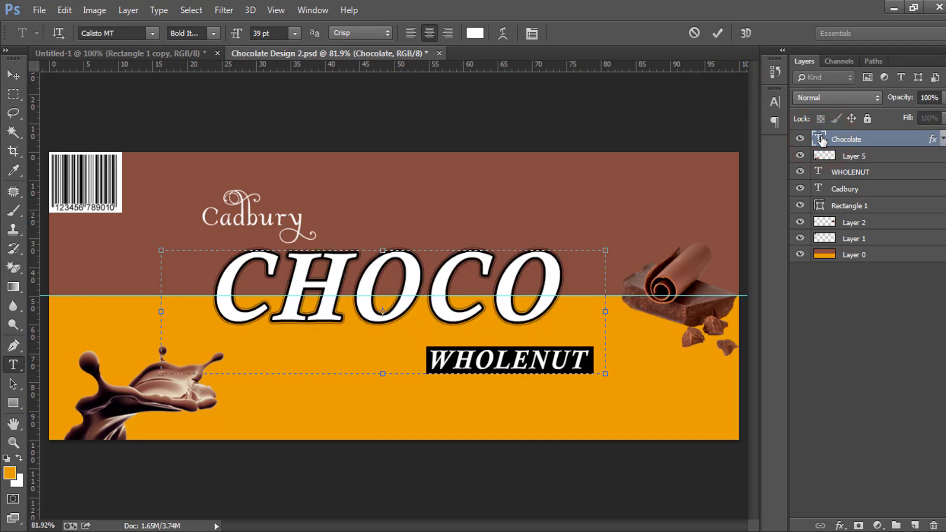
pyautogui.write('L')
pyautogui.hotkey('ctrl', 'a')
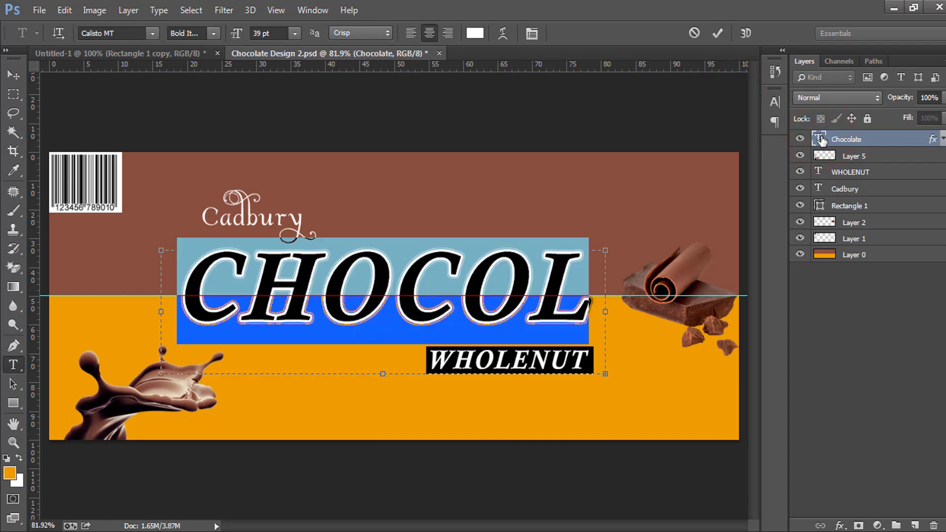
pyautogui.moveTo(237, 33); pyautogui.dragTo(230, 42)
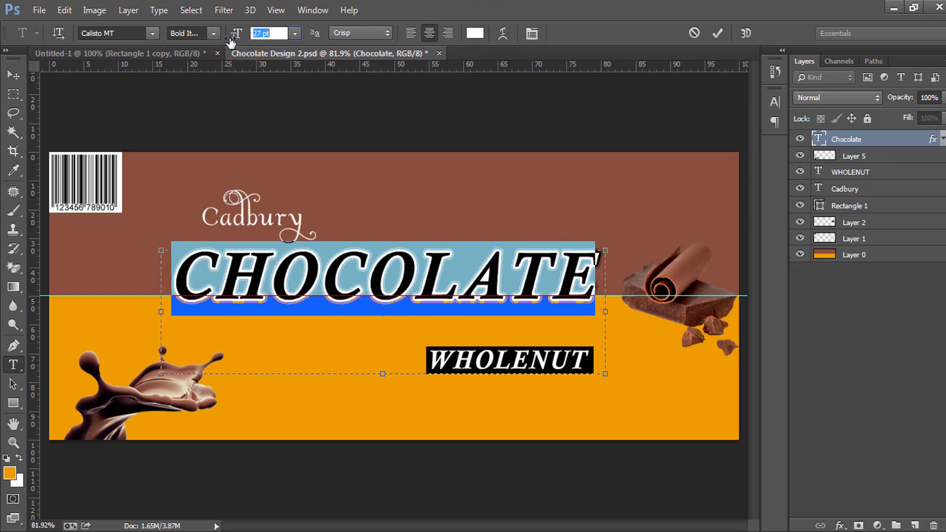
pyautogui.click(717, 33)
pyautogui.press('v')
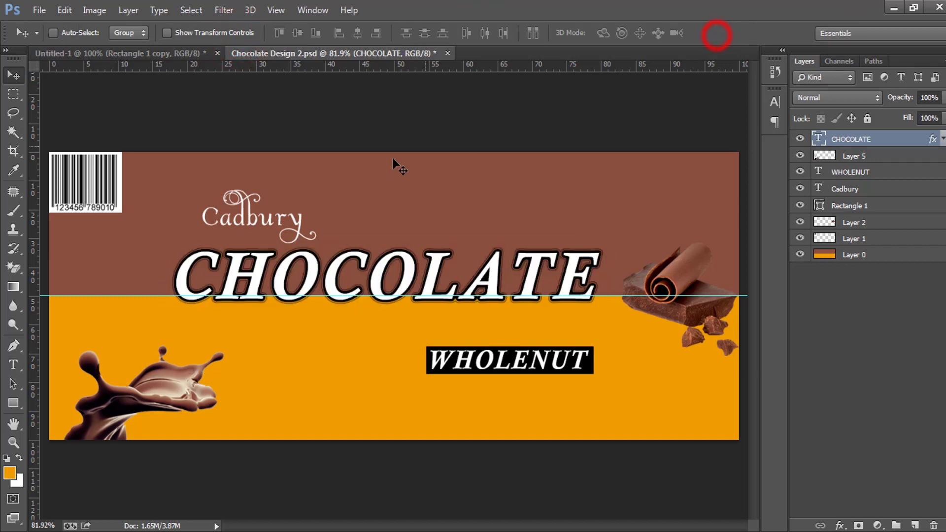
# Move the CHOCOLATE title down so it straddles the guide between the brown and orange areas, close to the chocolate bar image.
pyautogui.moveTo(340, 272); pyautogui.dragTo(365, 284)
pyautogui.press('Down')
pyautogui.press('Down')
pyautogui.press('Down')
pyautogui.press('Down')
pyautogui.press('Down')
pyautogui.press('Down')
pyautogui.press('Down')
pyautogui.press('Down')
pyautogui.press('Down')
pyautogui.press('Down')
pyautogui.press('Down')
pyautogui.press('Down')
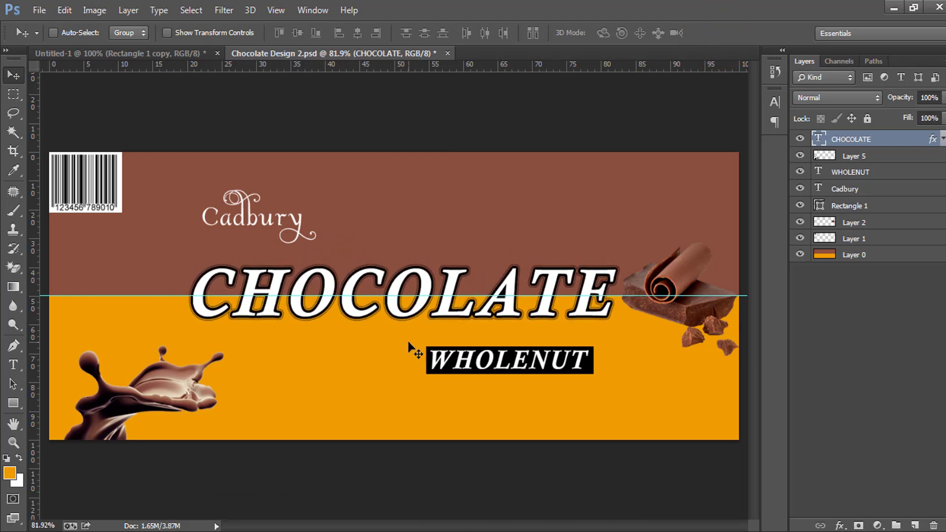
pyautogui.press('Left')
pyautogui.press('Left')
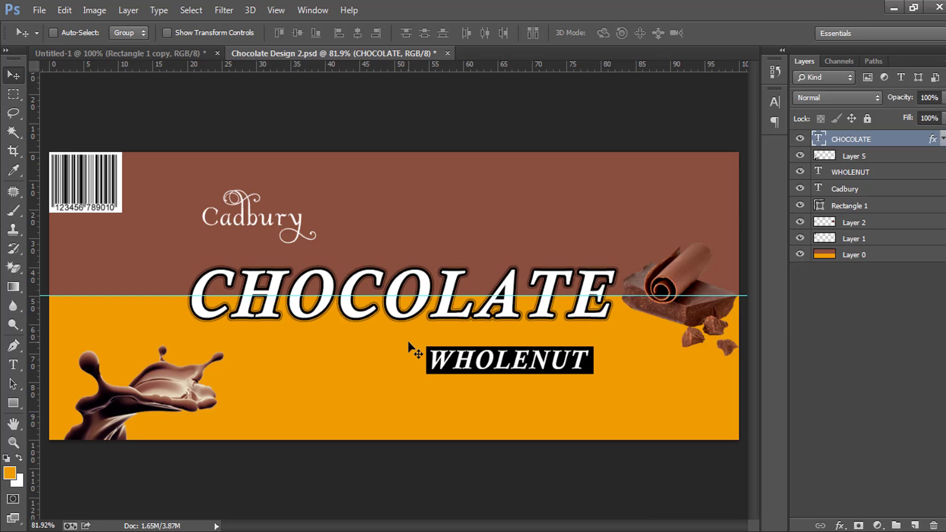
pyautogui.press('Right')
pyautogui.press('Right')
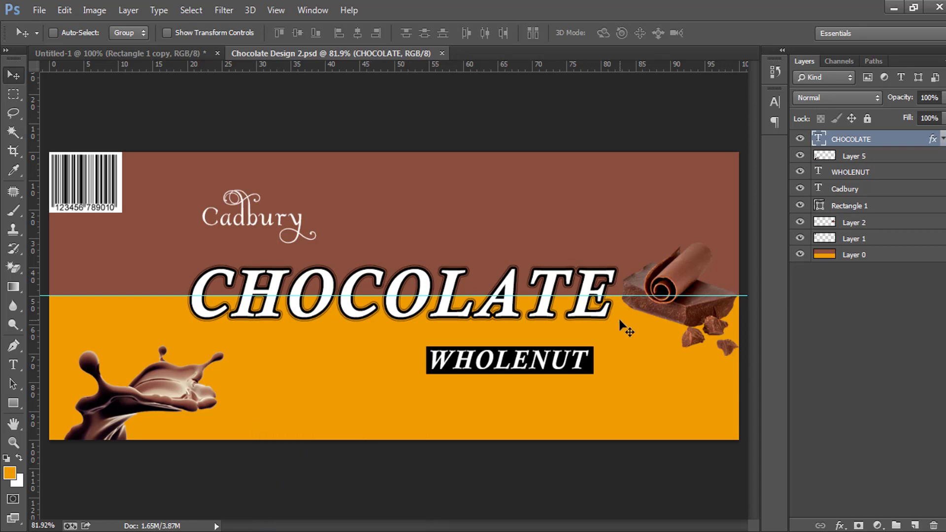
# Move the Cadbury text down to sit just above the start of the CHOCOLATE title.
pyautogui.click(851, 189)
pyautogui.moveTo(240, 216); pyautogui.dragTo(243, 241)
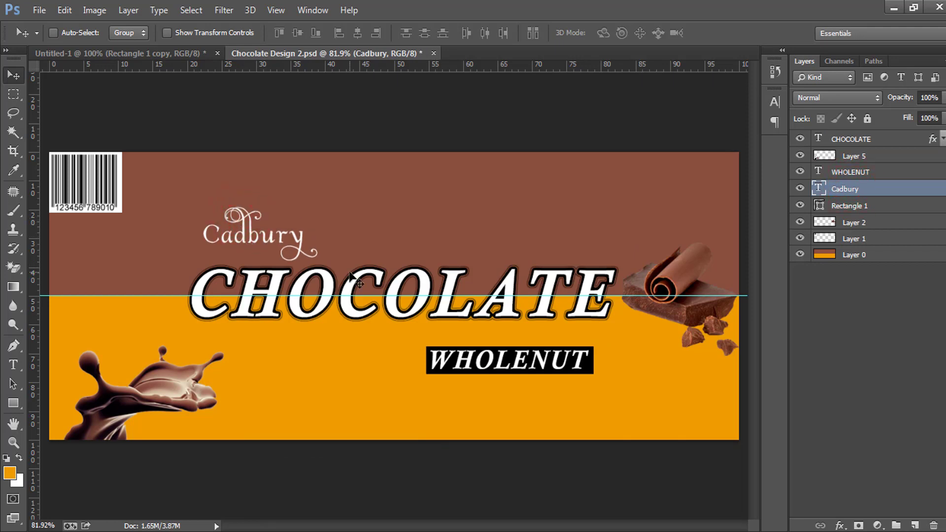
# Save the design as a JPEG at Maximum quality, overwriting the existing Chocolate Design 2 image.
pyautogui.hotkey('ctrl', 'shift', 's')
pyautogui.click(355, 375)
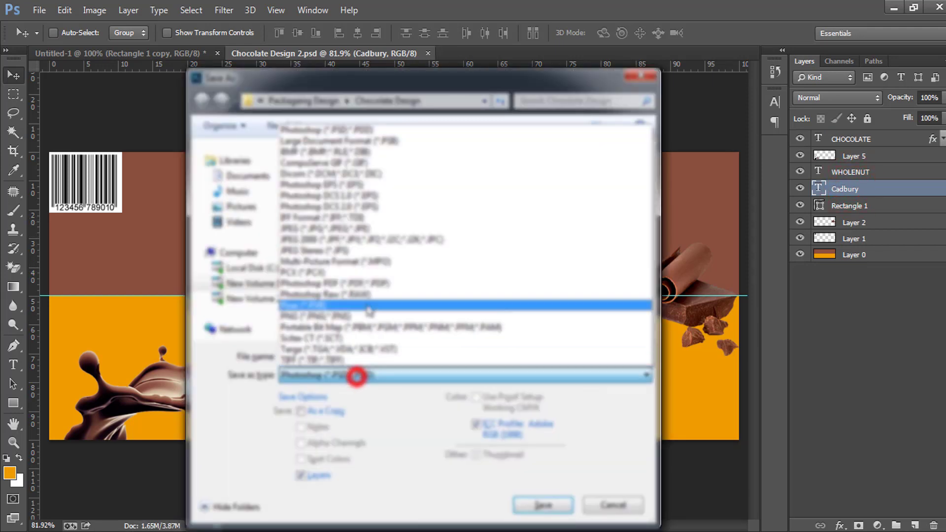
pyautogui.click(362, 228)
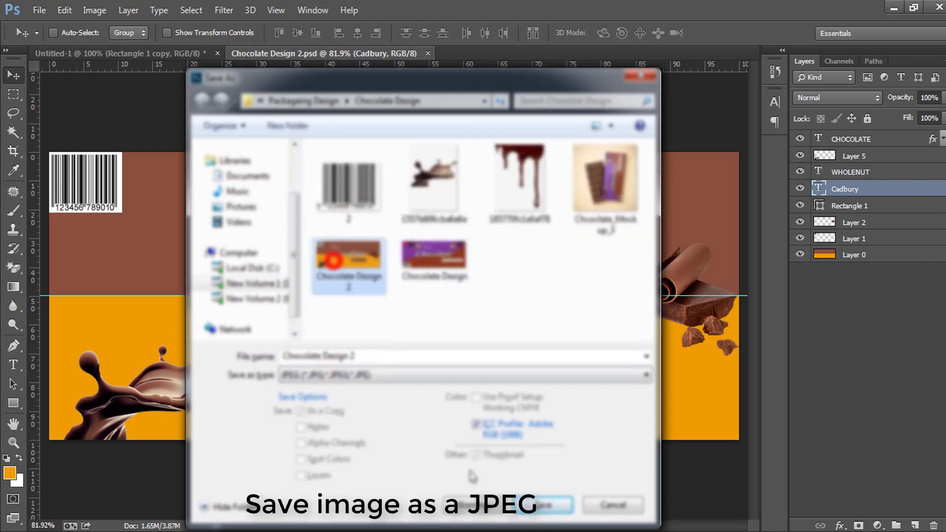
pyautogui.click(340, 254)
pyautogui.click(537, 505)
pyautogui.click(521, 277)
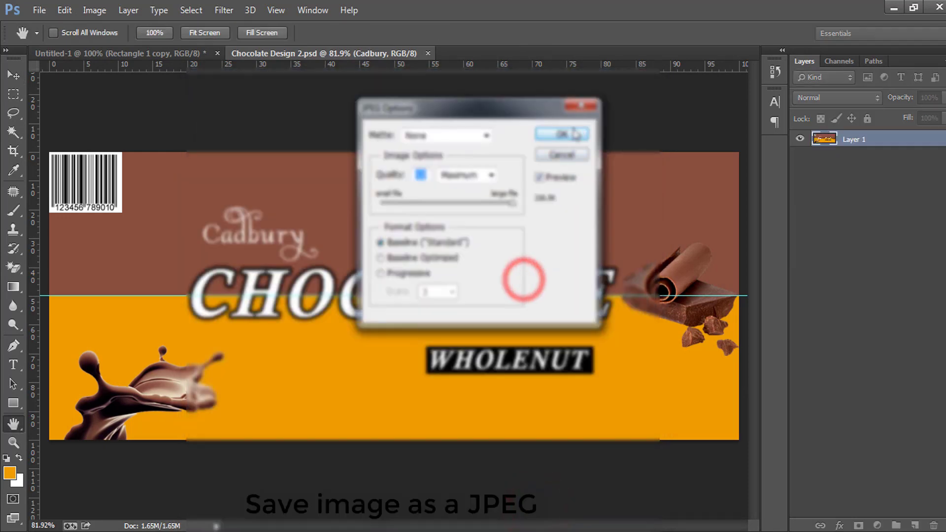
pyautogui.click(570, 132)
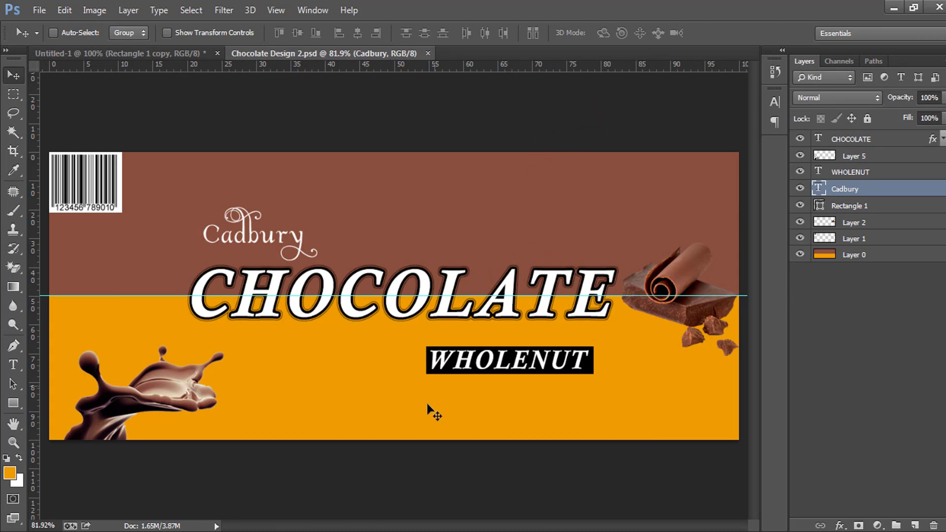
# Open the Photoshop mockup file Chocolate_Mockup_3 from the Chocolate Design folder.
pyautogui.hotkey('ctrl', 'o')
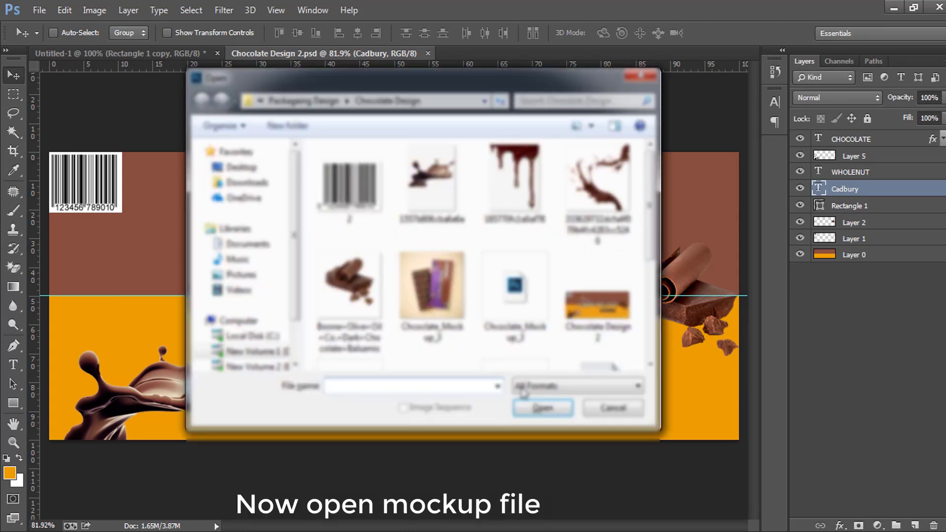
pyautogui.click(517, 303)
pyautogui.click(542, 407)
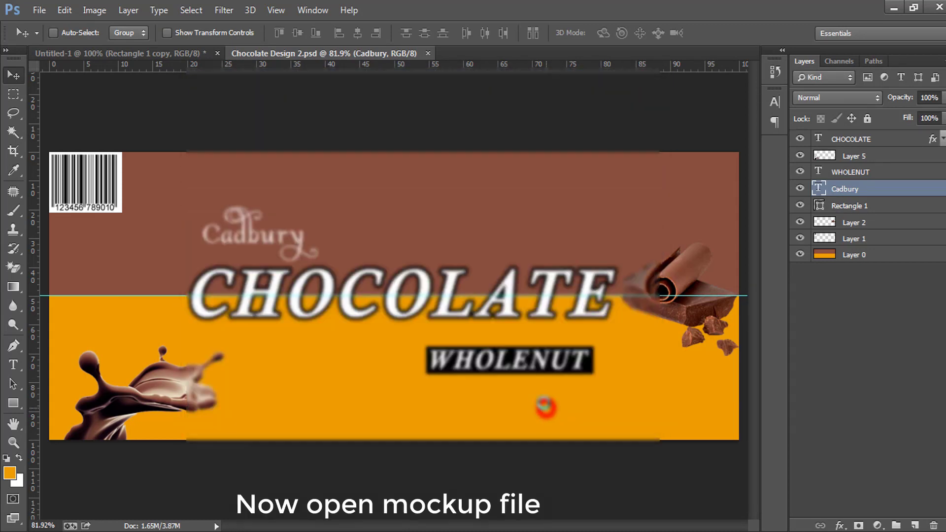
pyautogui.click(518, 298)
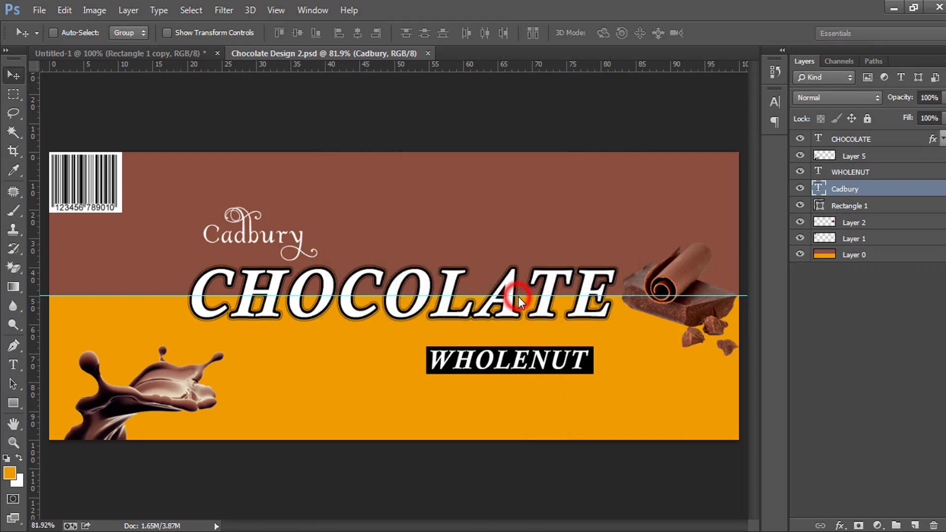
# Open the contents of the mockup's Chocolate project smart object, and open the exported Chocolate Design 2 JPEG from the Chocolate Design folder.
pyautogui.doubleClick(831, 150)
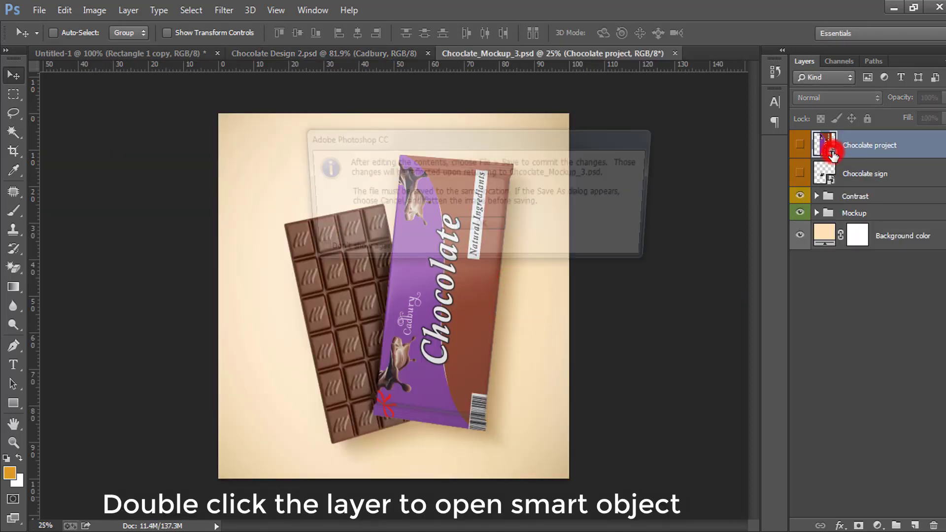
pyautogui.click(495, 224)
pyautogui.click(521, 285)
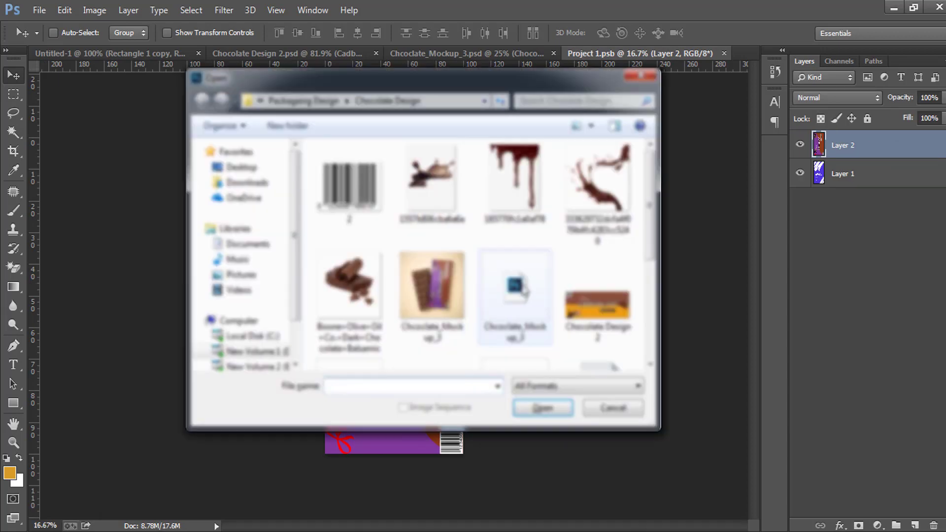
pyautogui.click(597, 305)
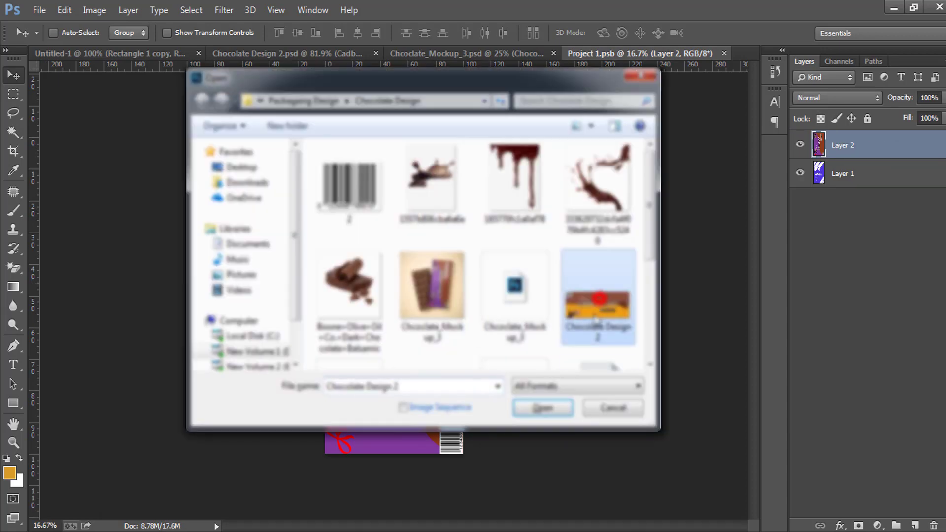
pyautogui.scroll(-3, 553, 362)
pyautogui.click(546, 392)
pyautogui.click(546, 393)
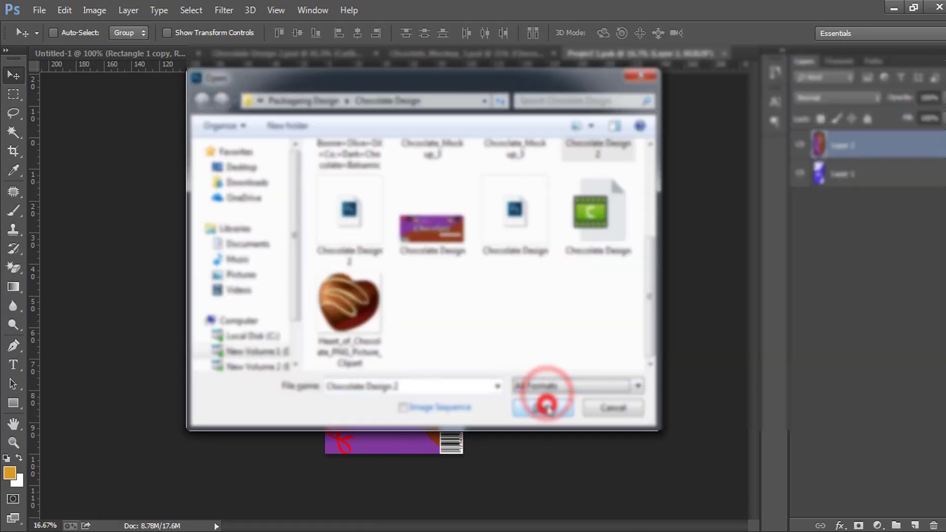
pyautogui.click(543, 407)
# Copy the entire Chocolate Design 2 image and paste it into Project 1.psb, converting the colors to preserve their appearance.
pyautogui.hotkey('ctrl', 'a')
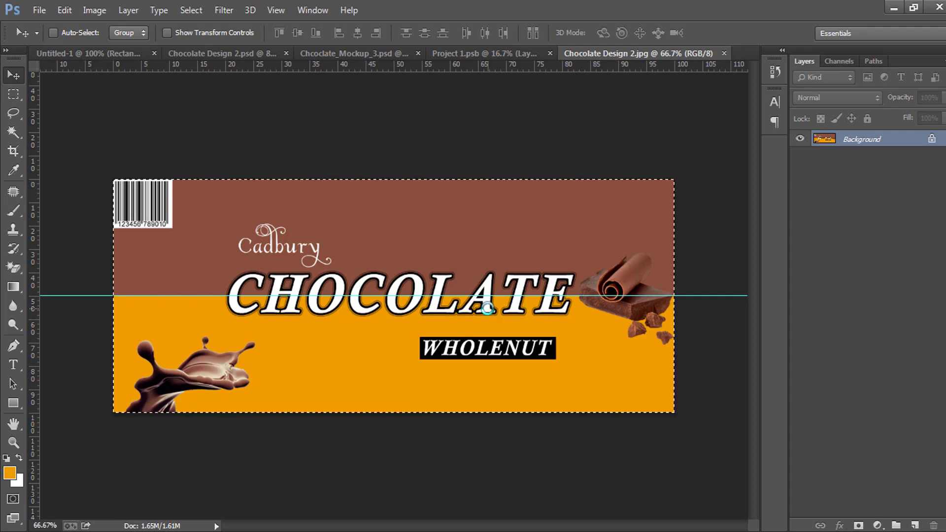
pyautogui.hotkey('ctrl', 'Tab')
pyautogui.hotkey('ctrl', 'Tab')
pyautogui.hotkey('ctrl', 'Tab')
pyautogui.hotkey('ctrl', 'Tab')
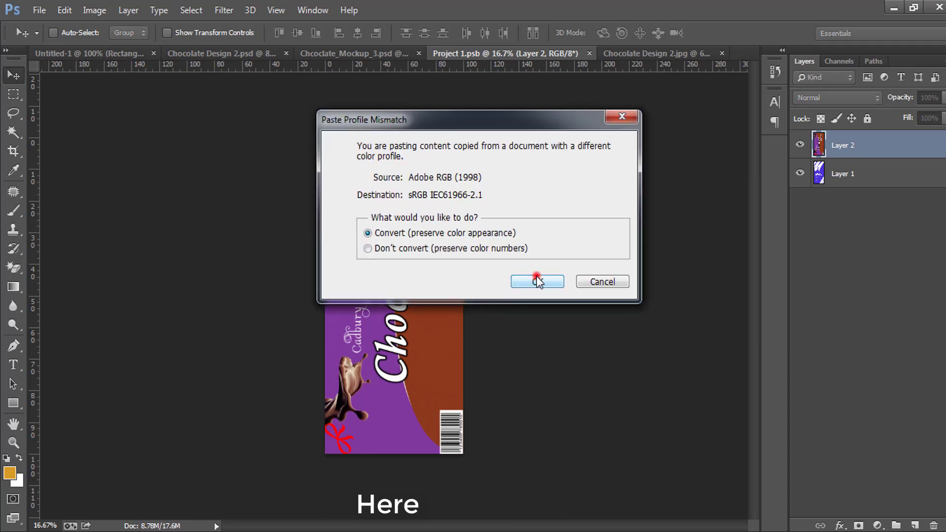
pyautogui.click(537, 279)
pyautogui.click(547, 265)
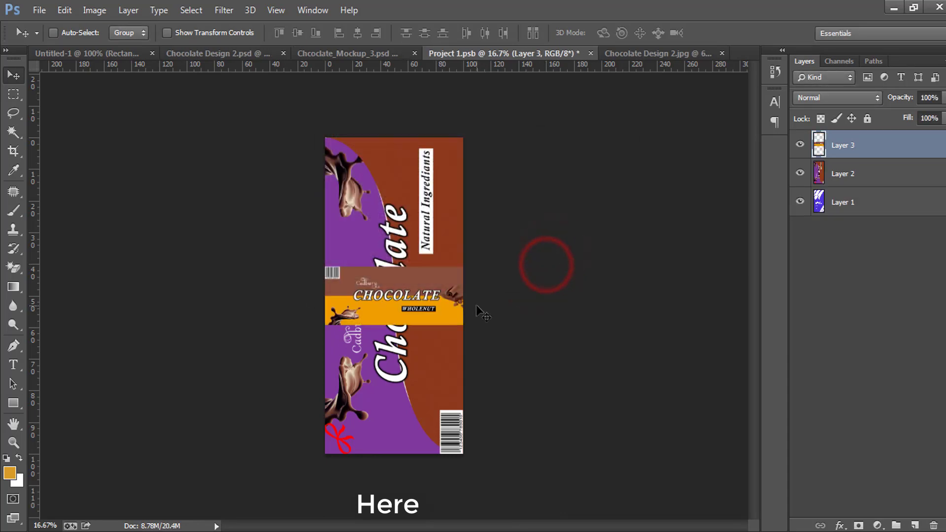
# Rotate the pasted wrapper design 90° counterclockwise and scale it to fill the whole upright smart object canvas.
pyautogui.hotkey('ctrl', 't')
pyautogui.moveTo(318, 262); pyautogui.dragTo(320, 439)
pyautogui.moveTo(390, 292); pyautogui.dragTo(463, 453)
pyautogui.click(633, 34)
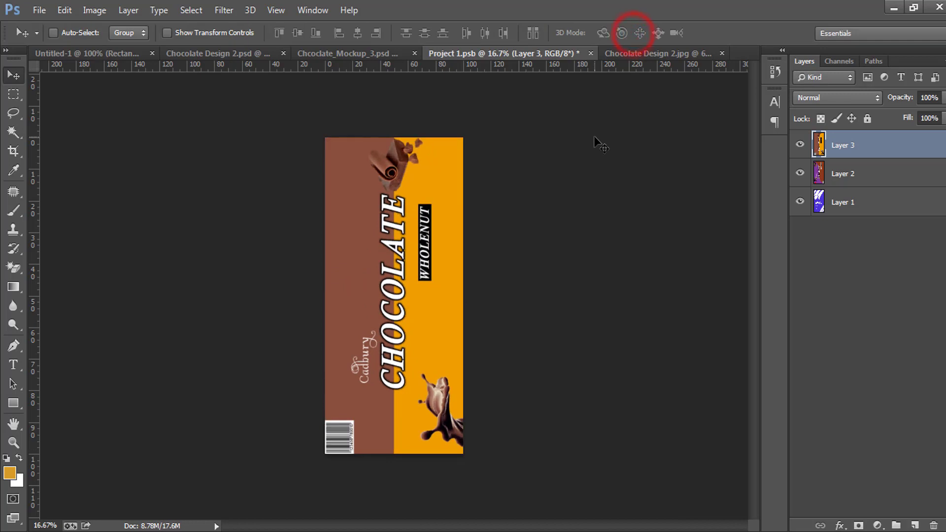
# Save and close the smart object to apply the brown and orange wrapper design to the chocolate mockup.
pyautogui.hotkey('ctrl', 's')
pyautogui.hotkey('ctrl', 'w')
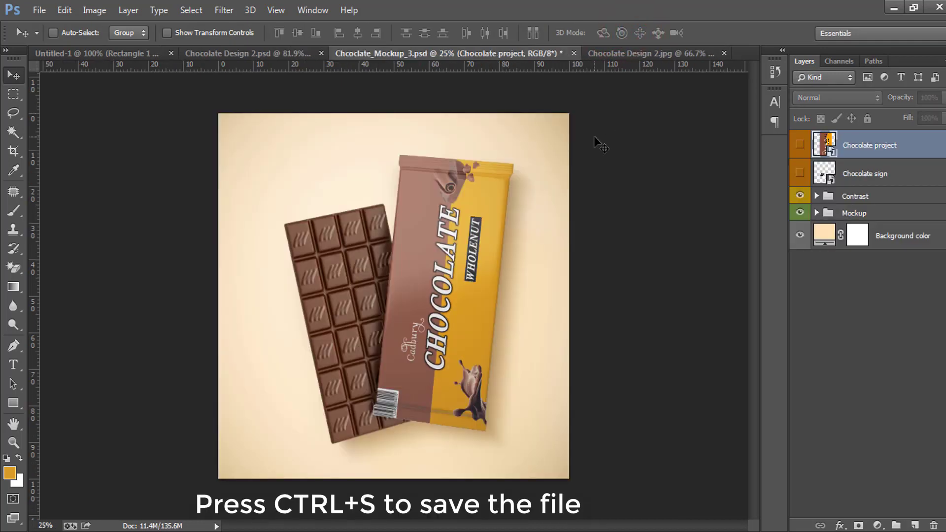
pyautogui.hotkey('ctrl', '+')
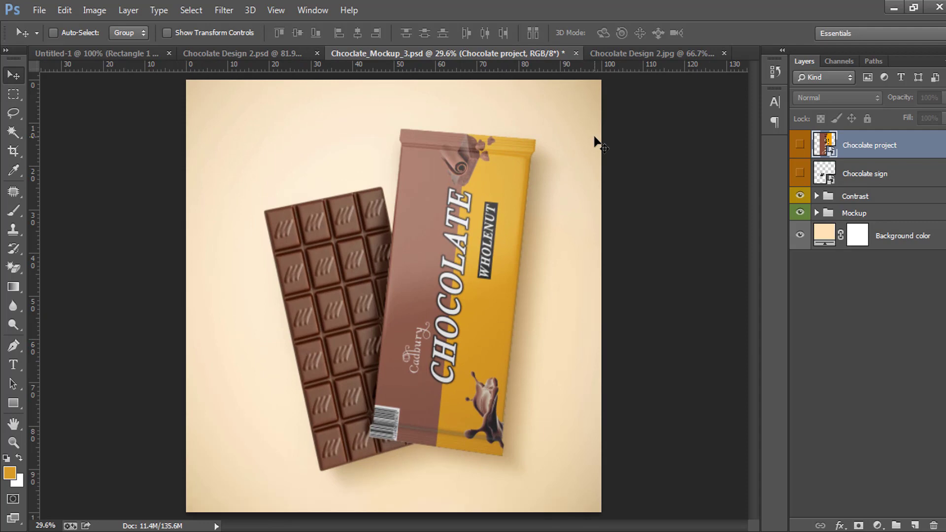